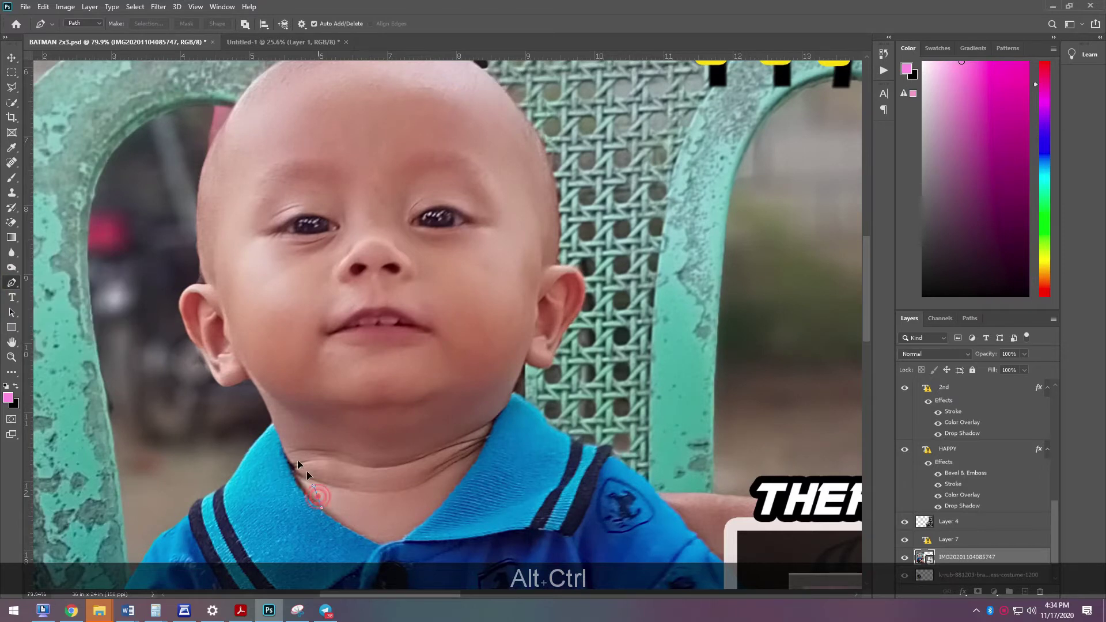
- Complete the Pen path around the baby's head, adding anchors along the neckline and ear
{"action": "left_click", "coordinate": [276, 431]}
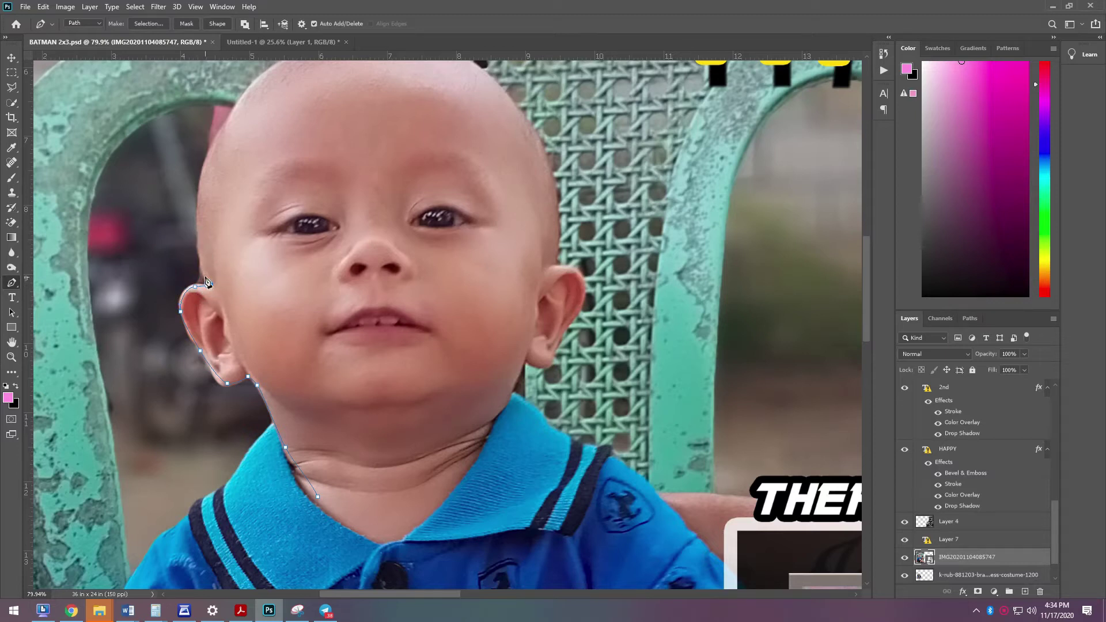
{"action": "left_click_drag", "start_coordinate": [205, 164], "coordinate": [222, 142]}
{"action": "key", "text": "space"}
{"action": "left_click_drag", "start_coordinate": [264, 81], "coordinate": [259, 165]}
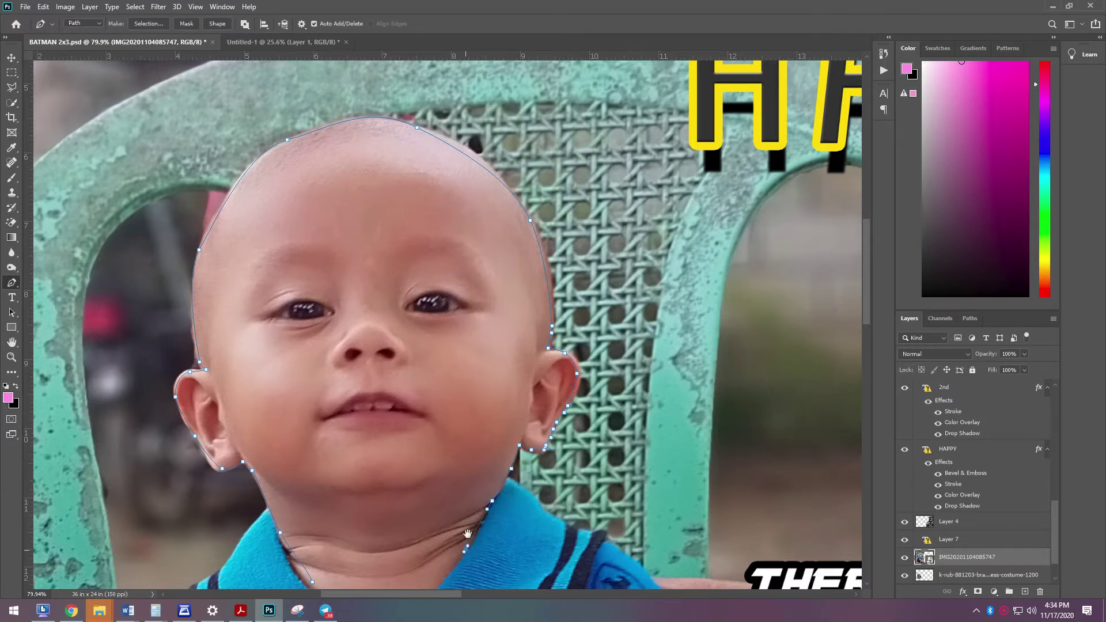
{"action": "left_click_drag", "start_coordinate": [467, 568], "coordinate": [451, 378]}
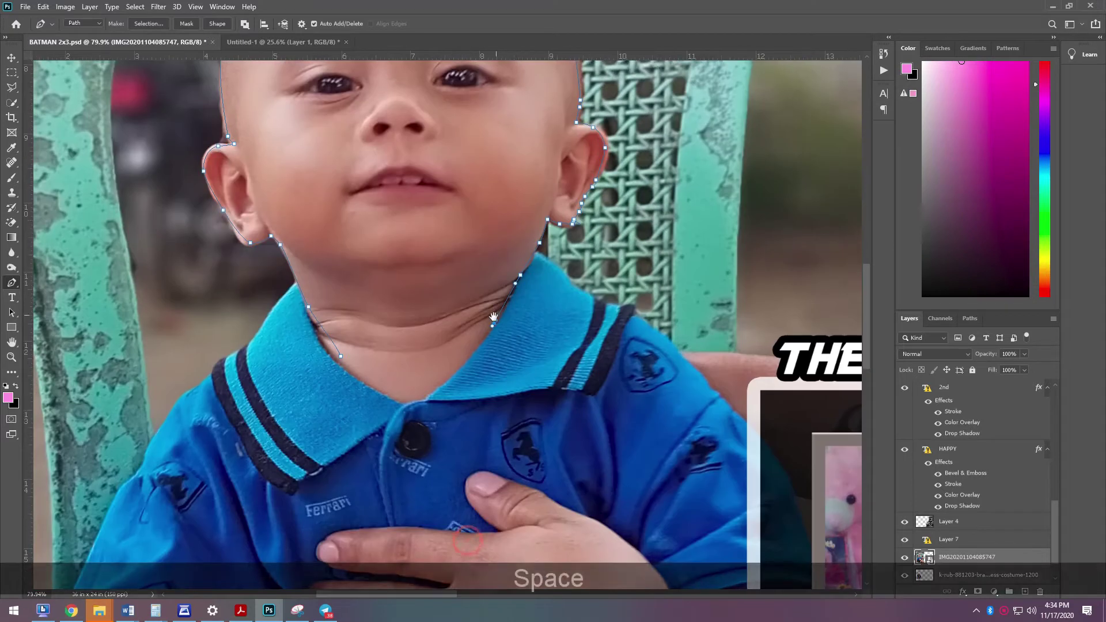
{"action": "scroll", "coordinate": [402, 391], "scroll_direction": "down", "scroll_amount": 5}
{"action": "scroll", "coordinate": [438, 334], "scroll_direction": "up", "scroll_amount": 1}
- Convert the finished head path into a selection
{"action": "right_click", "coordinate": [439, 269]}
{"action": "left_click", "coordinate": [478, 319]}
{"action": "left_click", "coordinate": [611, 163]}
- Feather the head selection by 2.9 px in Select and Mask and copy it to Layer 10
{"action": "left_click", "coordinate": [11, 102]}
{"action": "right_click", "coordinate": [433, 314]}
{"action": "left_click", "coordinate": [470, 349]}
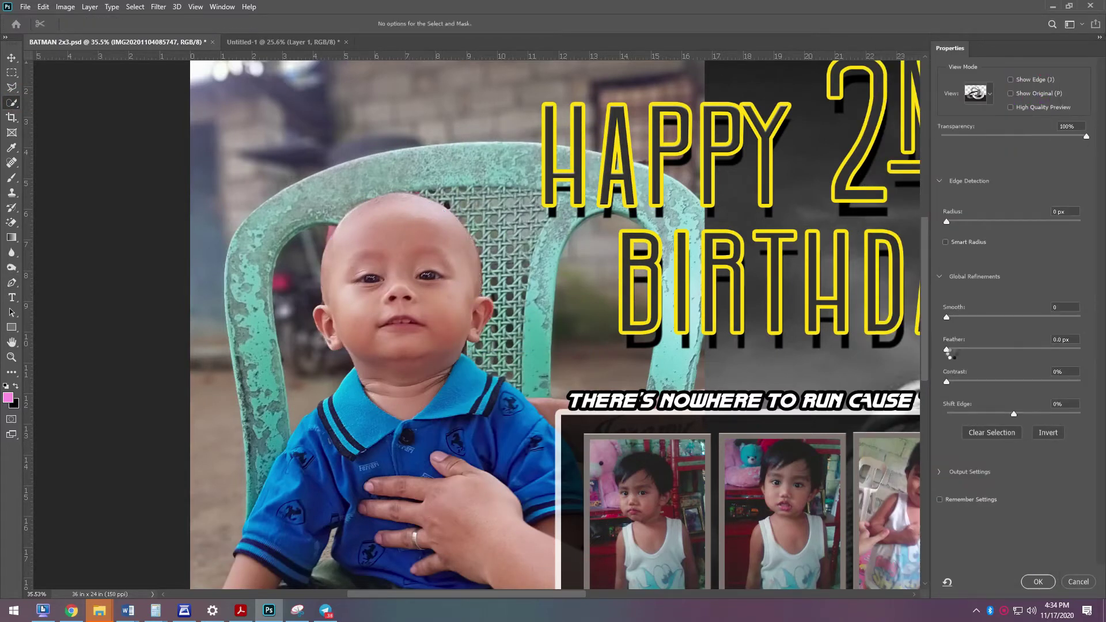
{"action": "left_click_drag", "start_coordinate": [948, 350], "coordinate": [968, 350]}
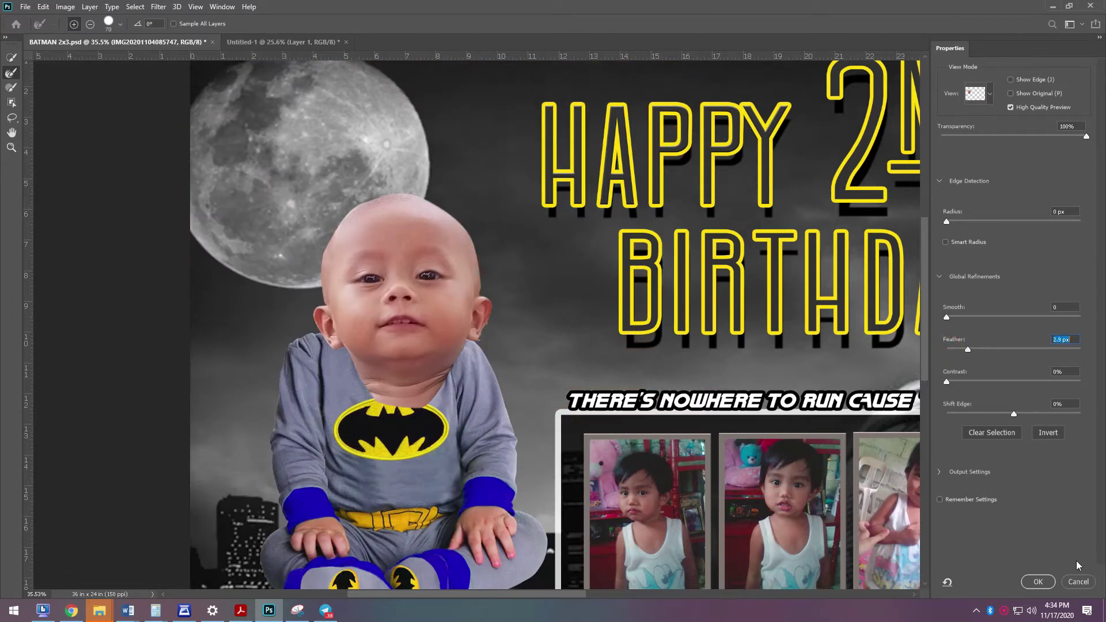
{"action": "left_click", "coordinate": [1041, 583]}
{"action": "key", "text": "ctrl+j"}
{"action": "left_click", "coordinate": [11, 58]}
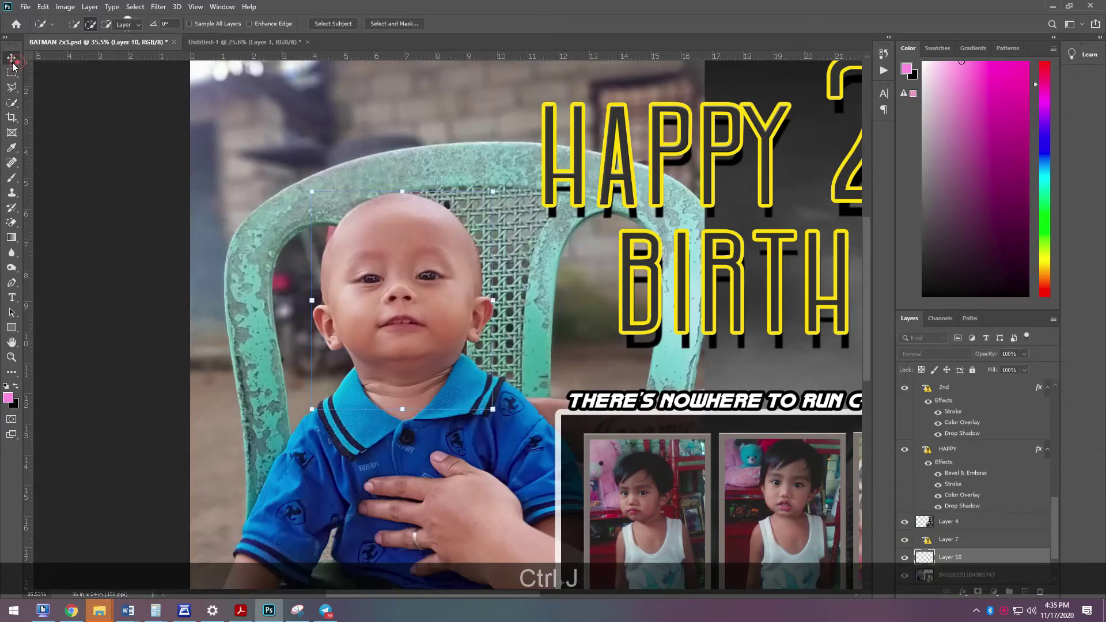
- Delete the original photo layer and fit the head onto the costume, rotated ~2.86° and scaled down
{"action": "left_click", "coordinate": [967, 574]}
{"action": "key", "text": "Delete"}
{"action": "left_click_drag", "start_coordinate": [438, 306], "coordinate": [416, 269]}
{"action": "left_click_drag", "start_coordinate": [488, 225], "coordinate": [489, 230]}
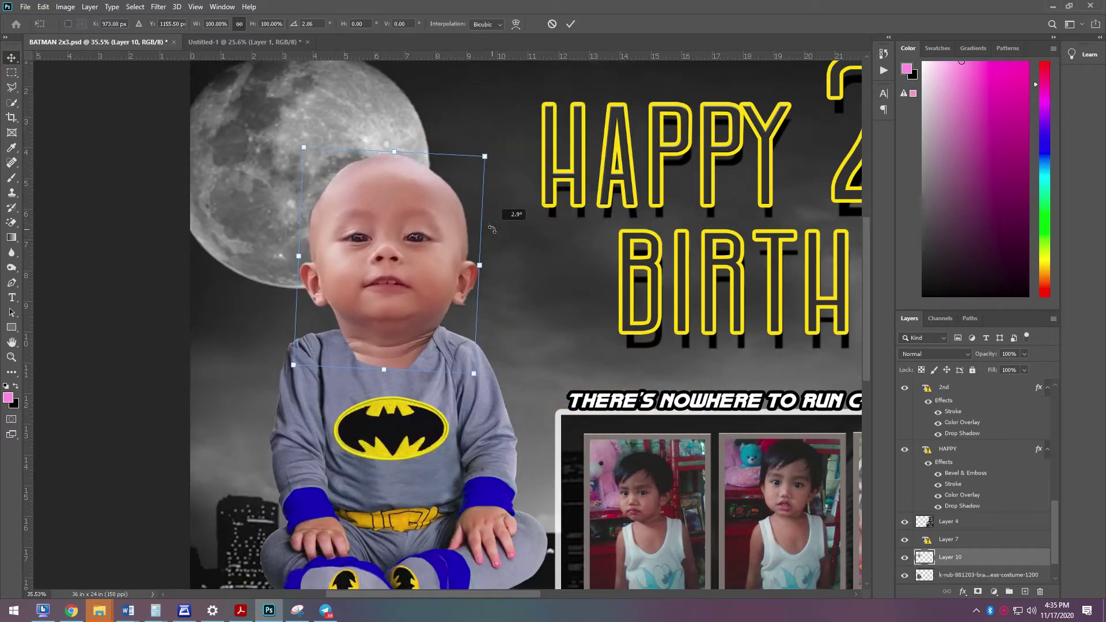
{"action": "left_click_drag", "start_coordinate": [484, 156], "coordinate": [456, 188]}
{"action": "left_click_drag", "start_coordinate": [417, 263], "coordinate": [417, 260]}
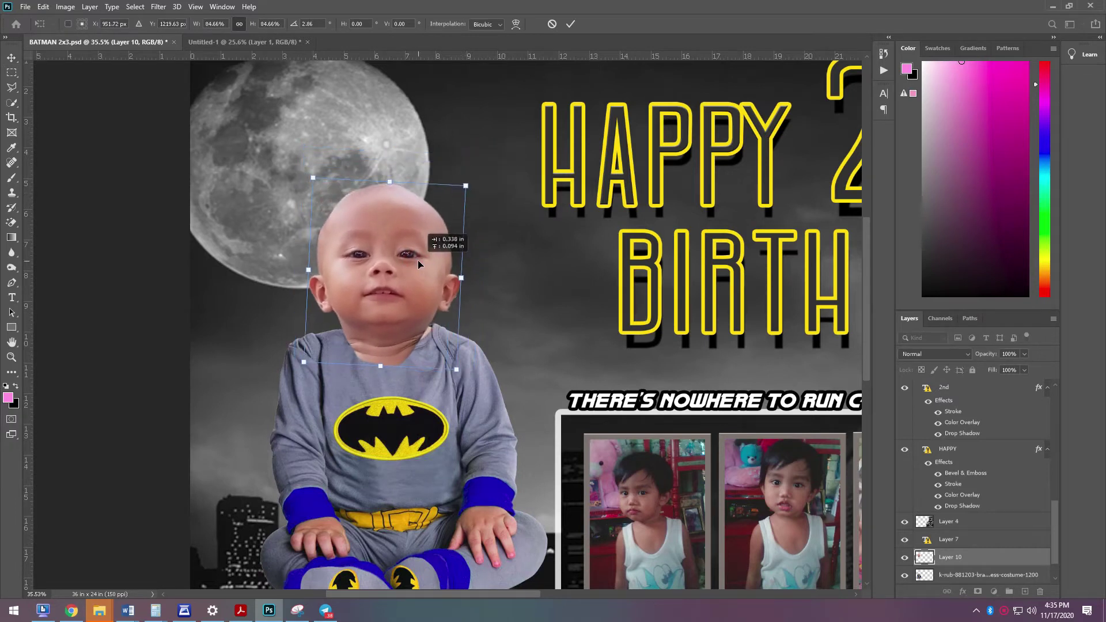
{"action": "key", "text": "Return"}
{"action": "left_click_drag", "start_coordinate": [458, 183], "coordinate": [449, 191]}
{"action": "left_click_drag", "start_coordinate": [424, 269], "coordinate": [423, 263]}
{"action": "key", "text": "Right"}
{"action": "key", "text": "Down"}
{"action": "key", "text": "Down"}
{"action": "key", "text": "Right"}
{"action": "key", "text": "Down"}
{"action": "key", "text": "Right"}
{"action": "key", "text": "Right"}
{"action": "key", "text": "Down"}
{"action": "key", "text": "Down"}
{"action": "key", "text": "Right"}
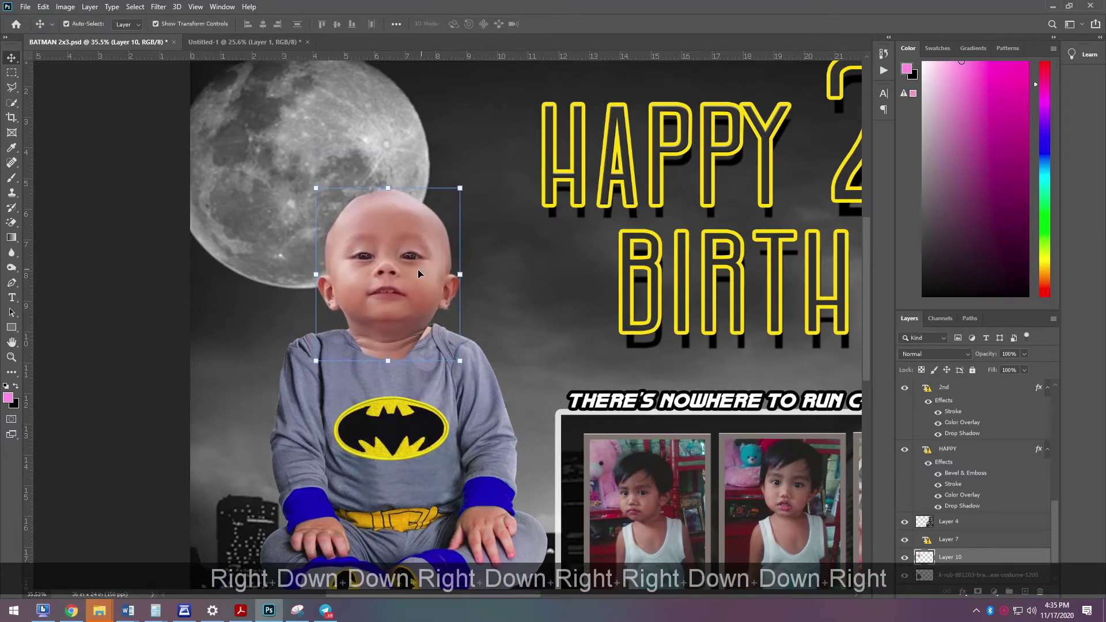
- Brighten the head layer by lifting the midtones in Curves
{"action": "key", "text": "ctrl+shift+l"}
{"action": "key", "text": "ctrl+m"}
{"action": "key", "text": "Escape"}
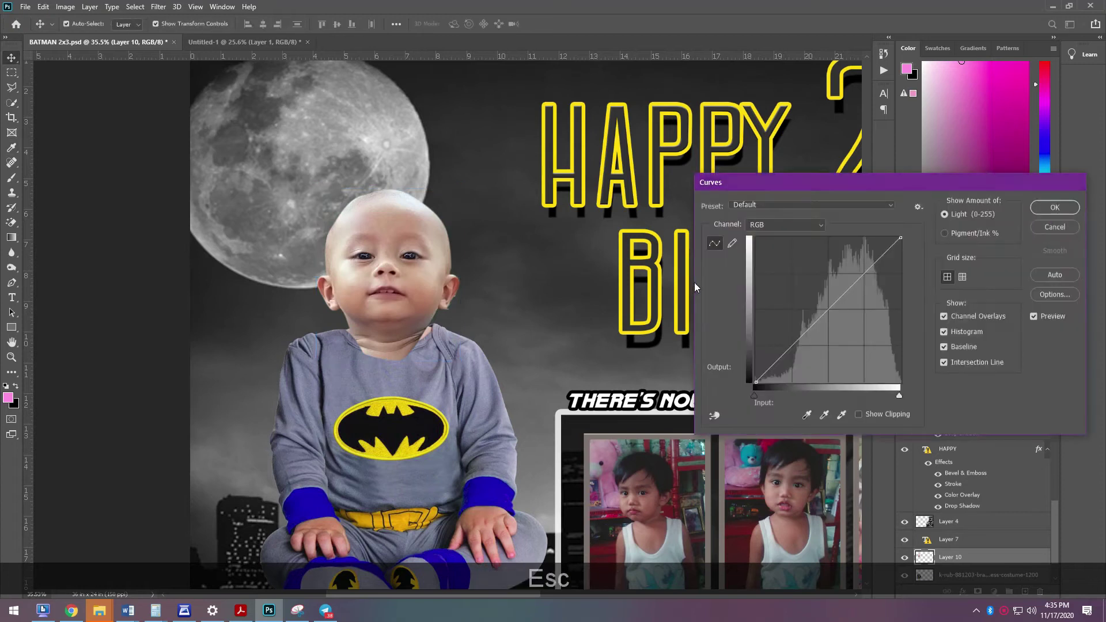
{"action": "key", "text": "ctrl+z"}
{"action": "key", "text": "m"}
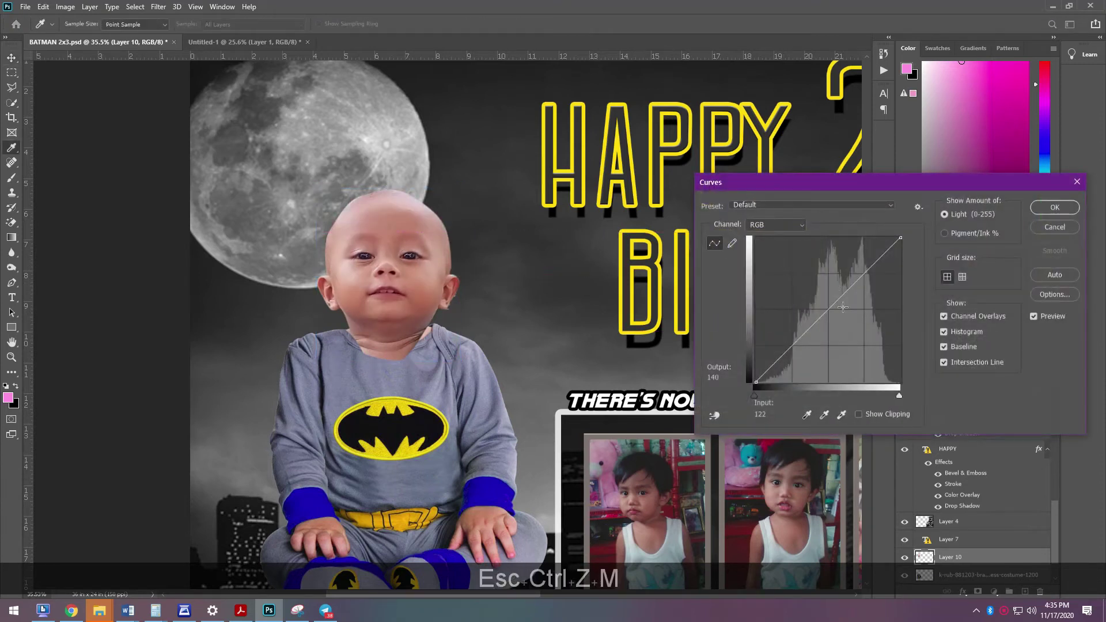
{"action": "mouse_move", "coordinate": [829, 306]}
{"action": "left_mouse_down"}
{"action": "mouse_move", "coordinate": [811, 295]}
{"action": "mouse_move", "coordinate": [824, 307]}
{"action": "left_mouse_up"}
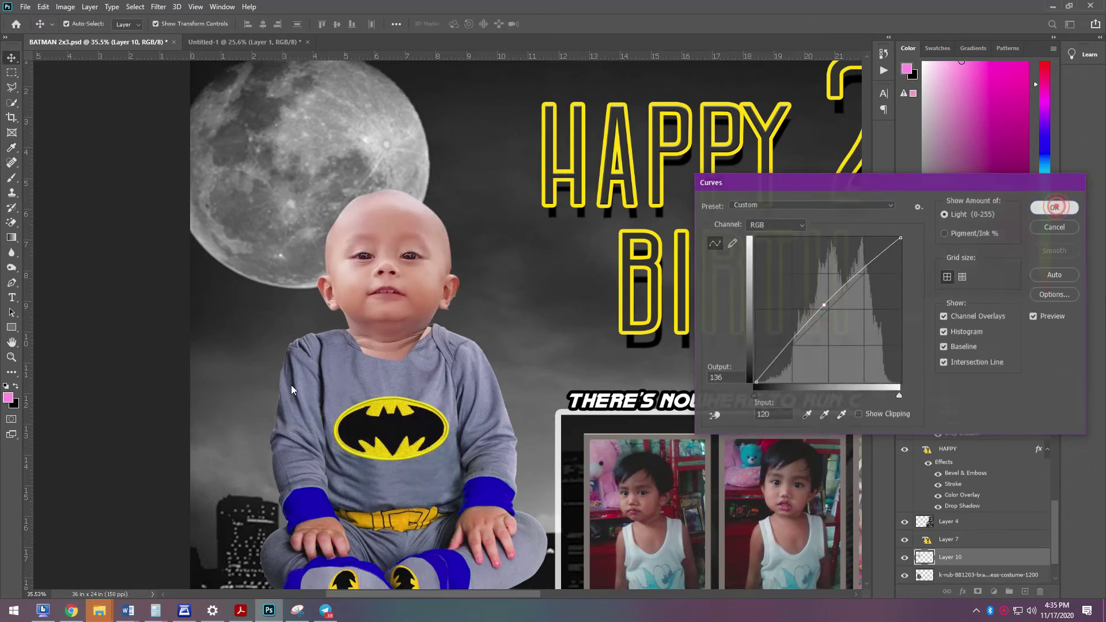
{"action": "left_click", "coordinate": [1054, 208]}
{"action": "scroll", "coordinate": [577, 308], "scroll_direction": "up", "scroll_amount": 3}
- Erase the bluish haze along the collar and neck with a size 90 brush eraser
{"action": "key", "text": "e"}
{"action": "right_click", "coordinate": [12, 222]}
{"action": "left_click", "coordinate": [40, 217]}
{"action": "key", "text": "bracketleft"}
{"action": "key", "text": "bracketleft"}
{"action": "key", "text": "bracketleft"}
{"action": "key", "text": "bracketleft"}
{"action": "key", "text": "bracketleft"}
{"action": "key", "text": "bracketleft"}
{"action": "key", "text": "bracketleft"}
{"action": "key", "text": "bracketleft"}
{"action": "key", "text": "bracketleft"}
{"action": "key", "text": "bracketleft"}
{"action": "key", "text": "bracketleft"}
{"action": "key", "text": "bracketleft"}
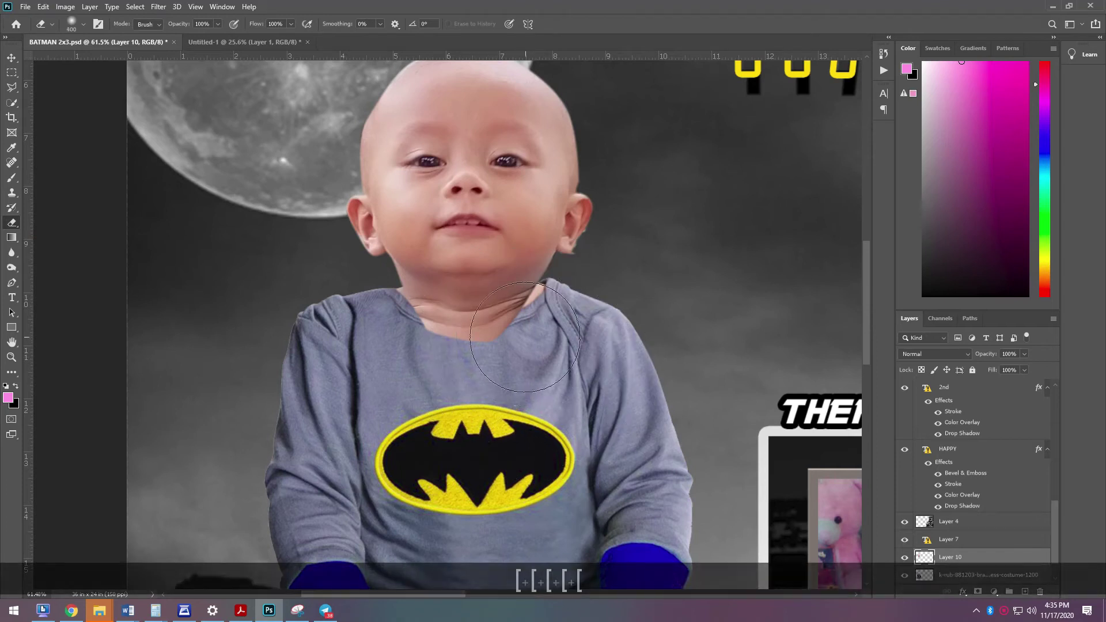
{"action": "key", "text": "bracketright"}
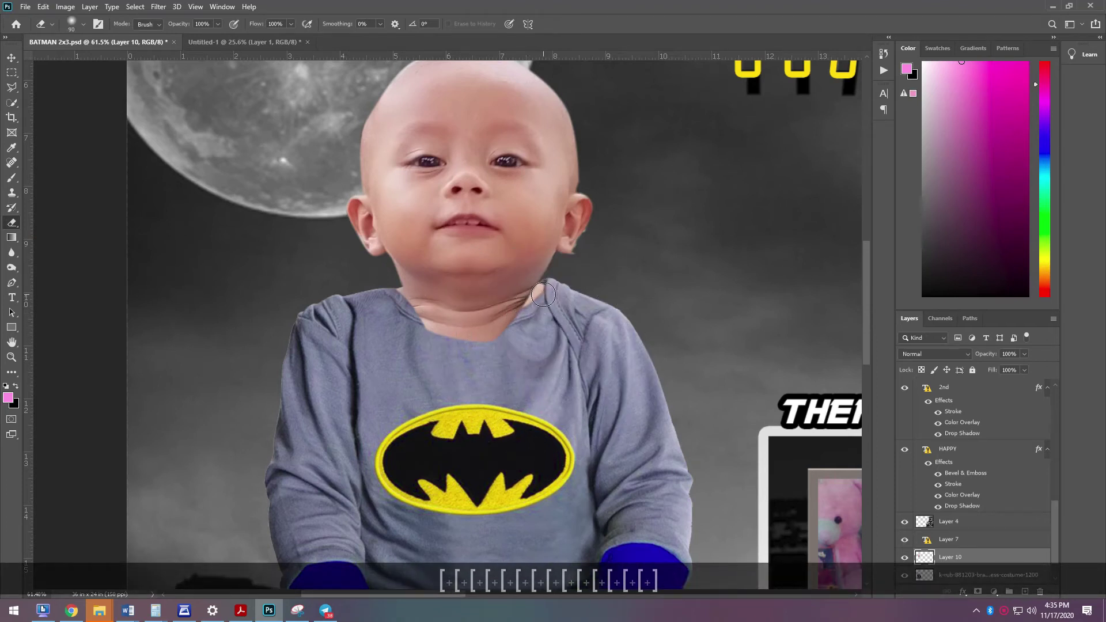
{"action": "left_click_drag", "start_coordinate": [518, 324], "coordinate": [410, 326]}
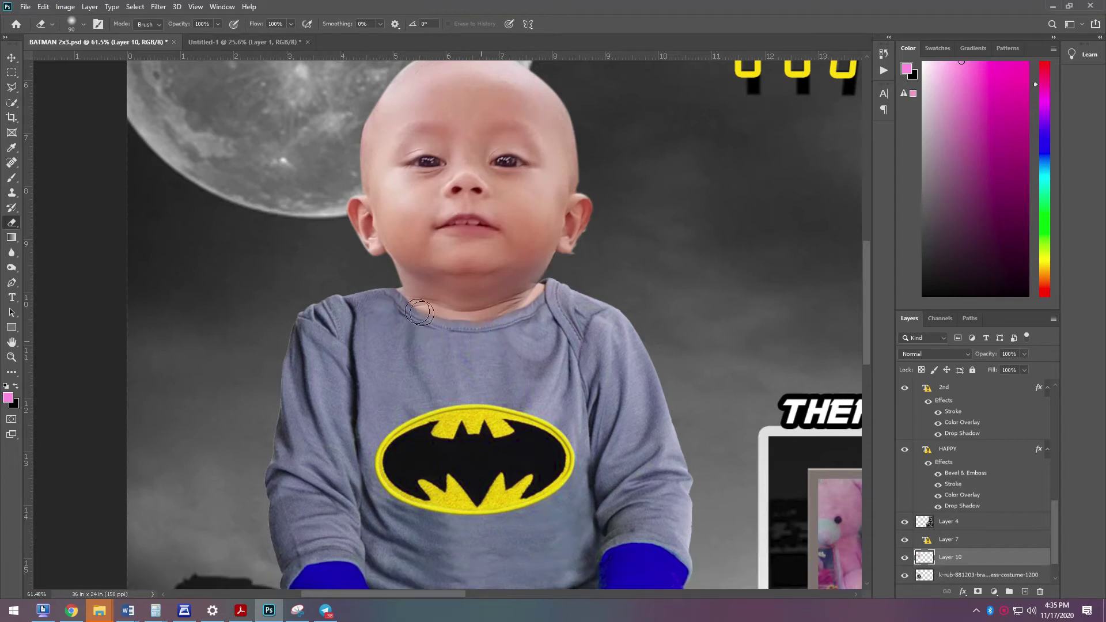
- Fit the whole banner on screen and nudge the baby layer into place
{"action": "key", "text": "ctrl+0"}
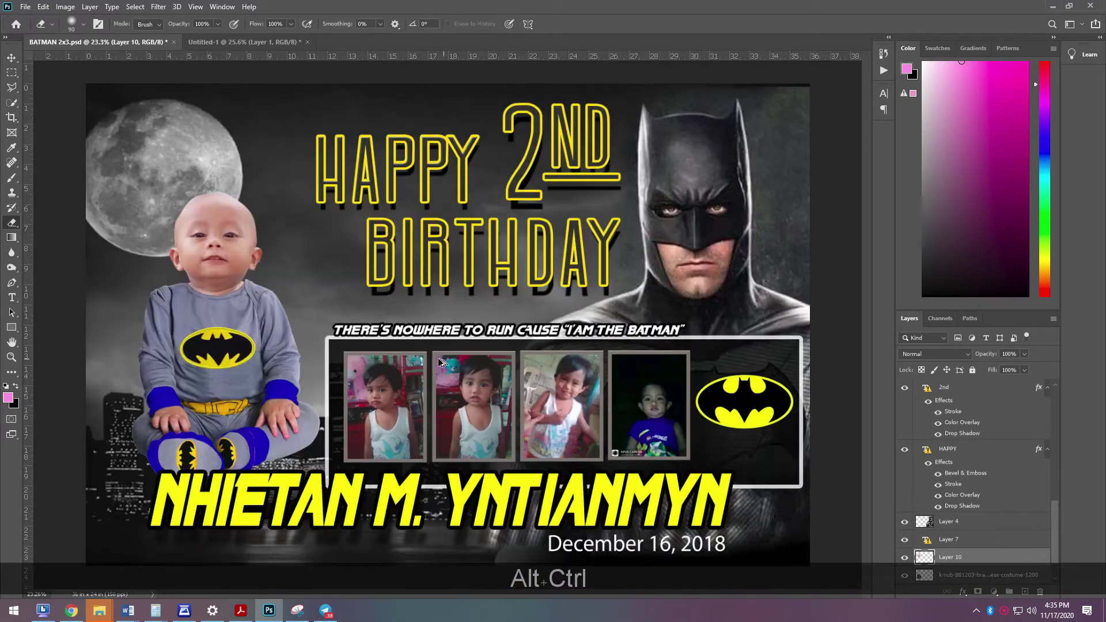
{"action": "left_click", "coordinate": [11, 58]}
{"action": "scroll", "coordinate": [186, 262], "scroll_direction": "up", "scroll_amount": 2}
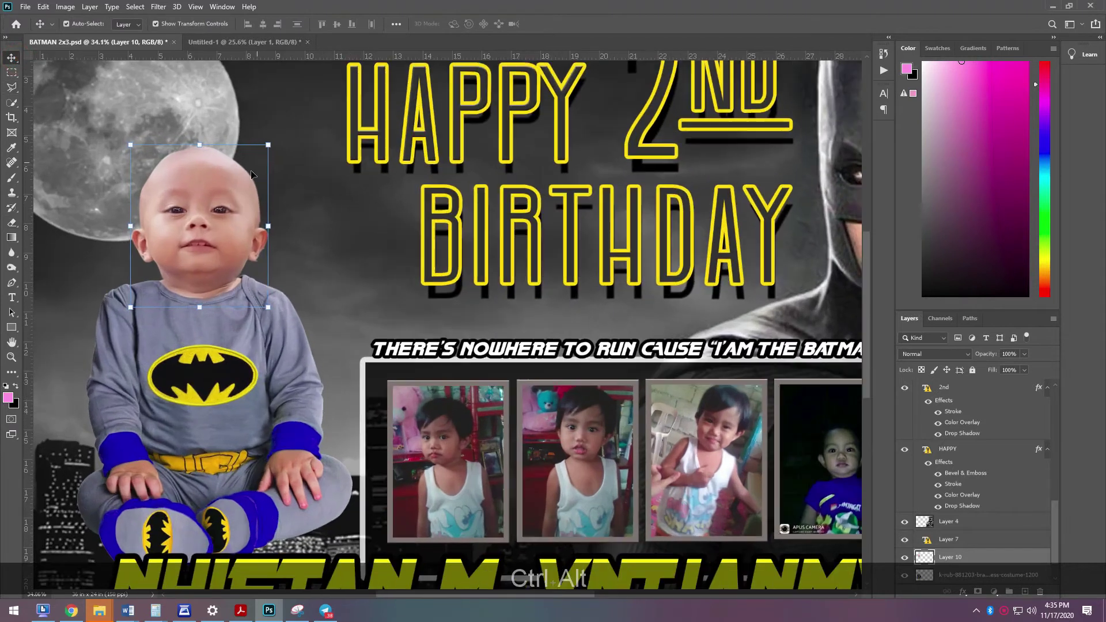
{"action": "key", "text": "Up"}
{"action": "key", "text": "Up"}
{"action": "key", "text": "Up"}
{"action": "key", "text": "Right"}
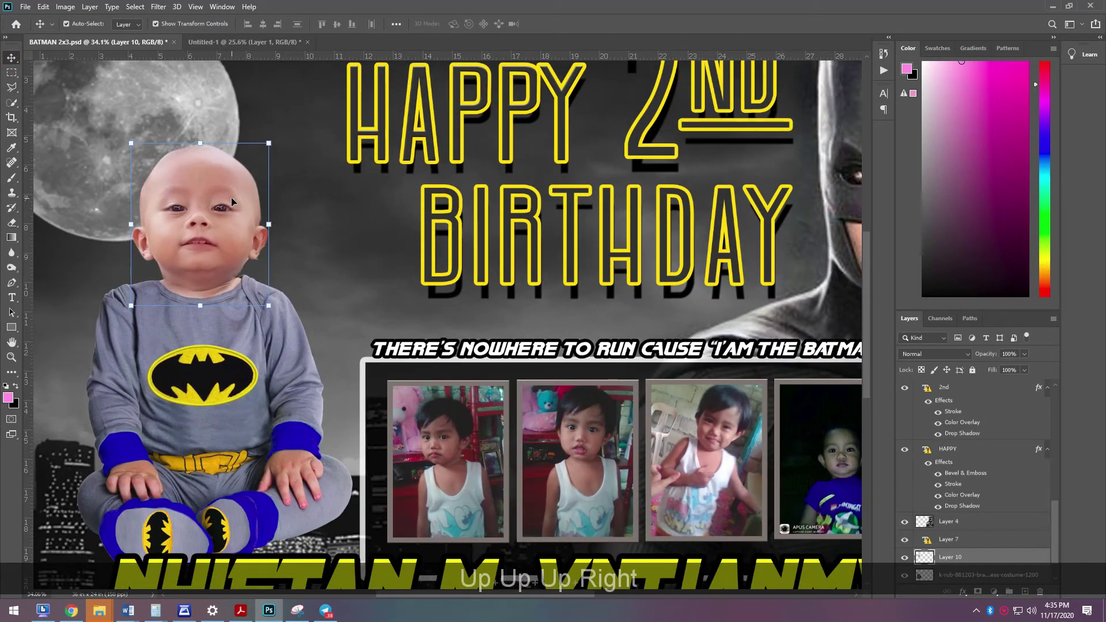
{"action": "key", "text": "Down"}
{"action": "scroll", "coordinate": [115, 440], "scroll_direction": "down", "scroll_amount": 2}
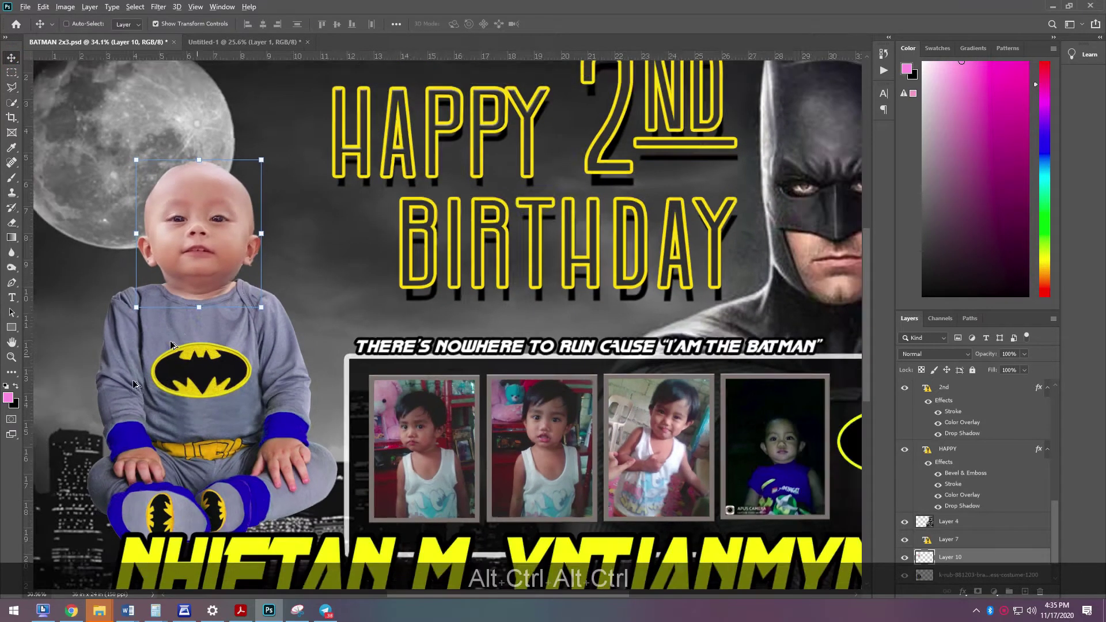
{"action": "scroll", "coordinate": [242, 311], "scroll_direction": "down", "scroll_amount": 3}
- Enlarge the costumed baby to 124% and position it on the banner's left side
{"action": "left_click_drag", "start_coordinate": [315, 193], "coordinate": [436, 109]}
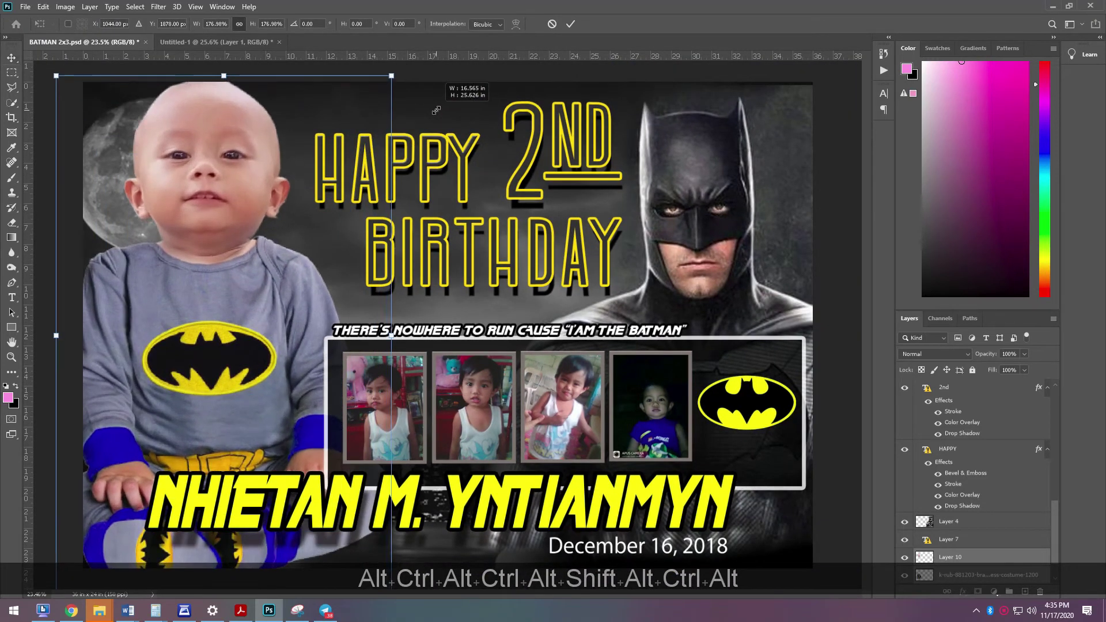
{"action": "key", "text": "Return"}
{"action": "left_click_drag", "start_coordinate": [206, 191], "coordinate": [212, 229]}
{"action": "key", "text": "Up"}
{"action": "key", "text": "Right"}
{"action": "key", "text": "Up"}
{"action": "key", "text": "Up"}
{"action": "key", "text": "Up"}
- Change the '2nd' heading's 2 to 1 and set the text in the pingwing font
{"action": "left_click", "coordinate": [840, 355]}
{"action": "key", "text": "t"}
{"action": "left_click", "coordinate": [540, 178]}
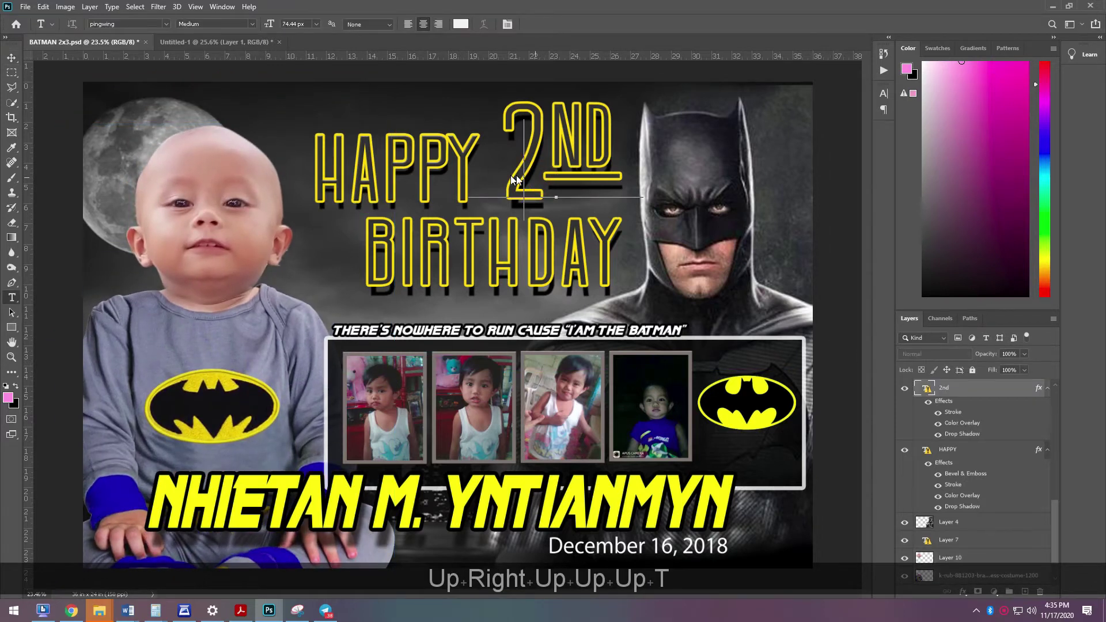
{"action": "left_click", "coordinate": [515, 179]}
{"action": "left_click", "coordinate": [536, 258]}
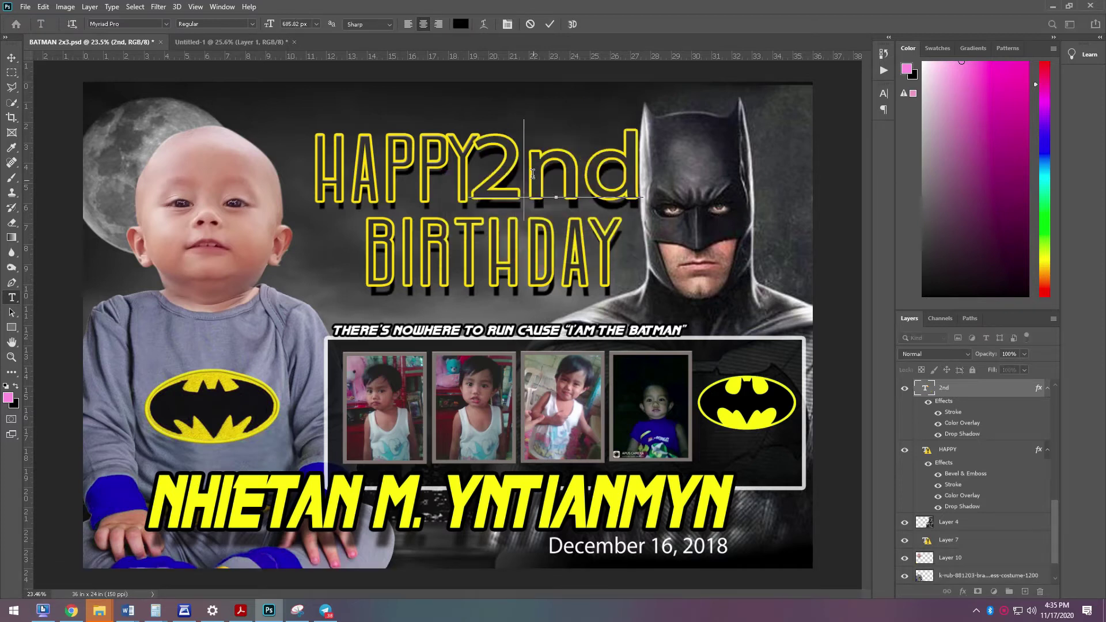
{"action": "key", "text": "BackSpace"}
{"action": "type", "text": "1"}
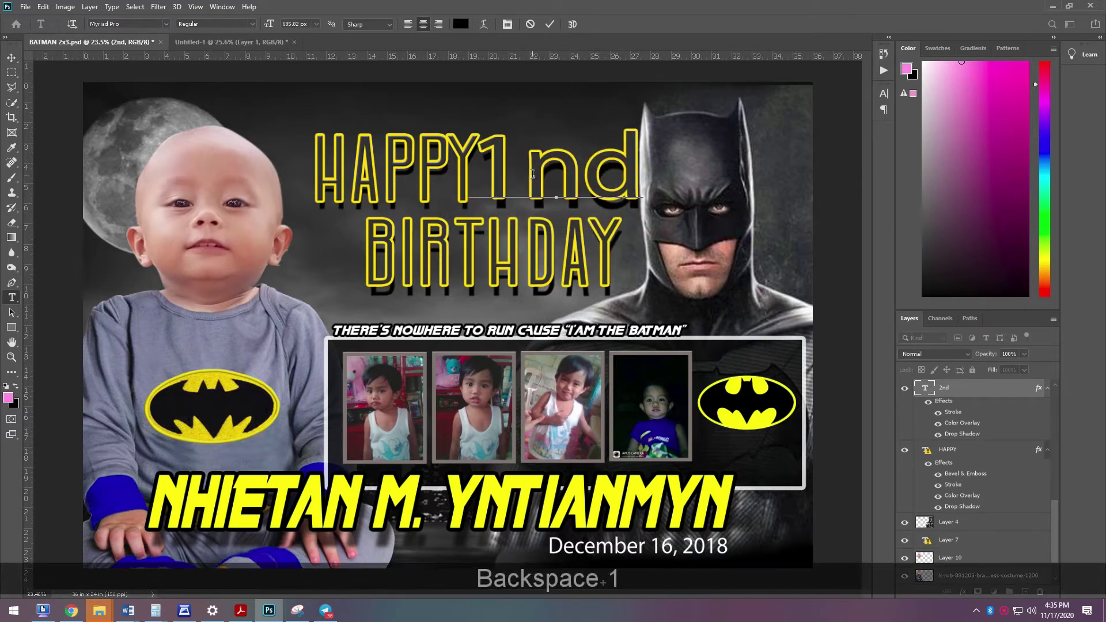
{"action": "key", "text": "ctrl+a"}
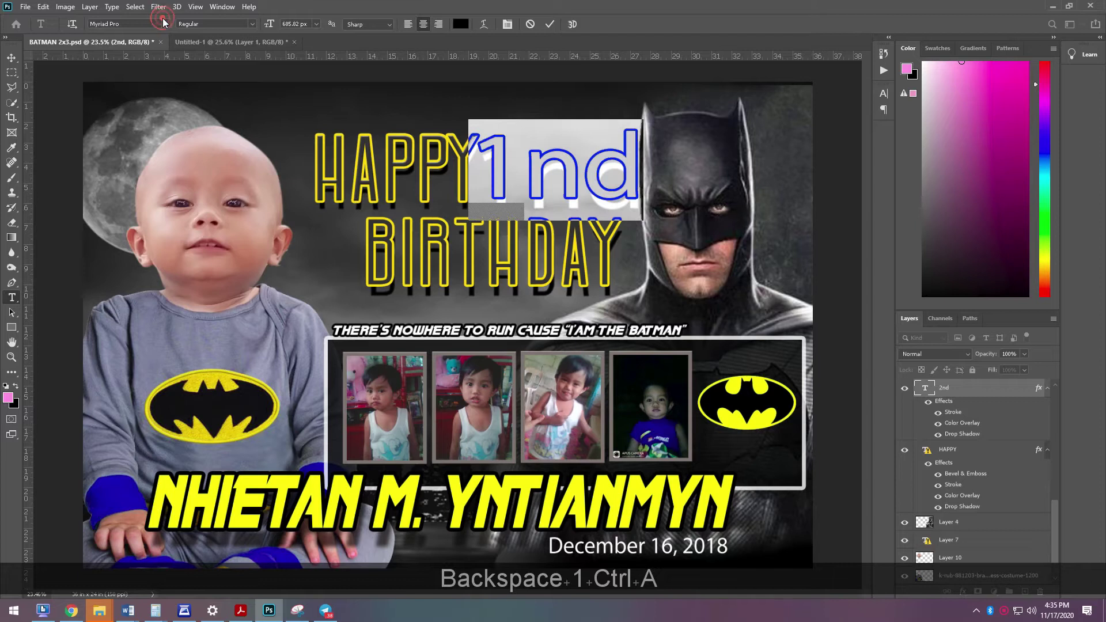
{"action": "left_click", "coordinate": [168, 24]}
{"action": "scroll", "coordinate": [242, 135], "scroll_direction": "up", "scroll_amount": 3}
{"action": "left_click_drag", "start_coordinate": [308, 352], "coordinate": [311, 56]}
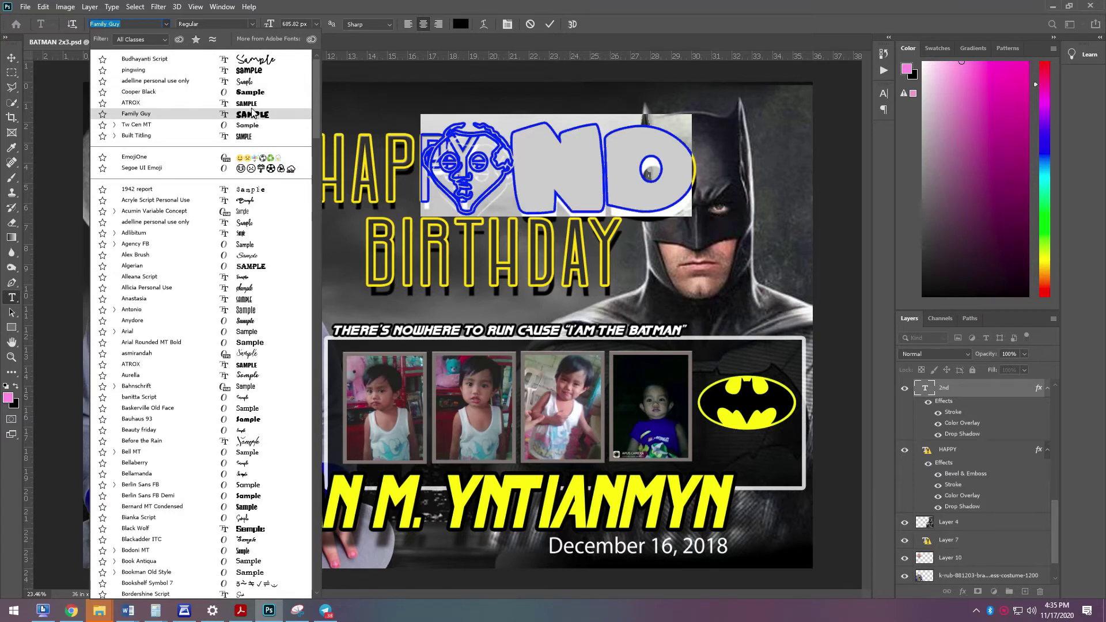
{"action": "left_click", "coordinate": [247, 70]}
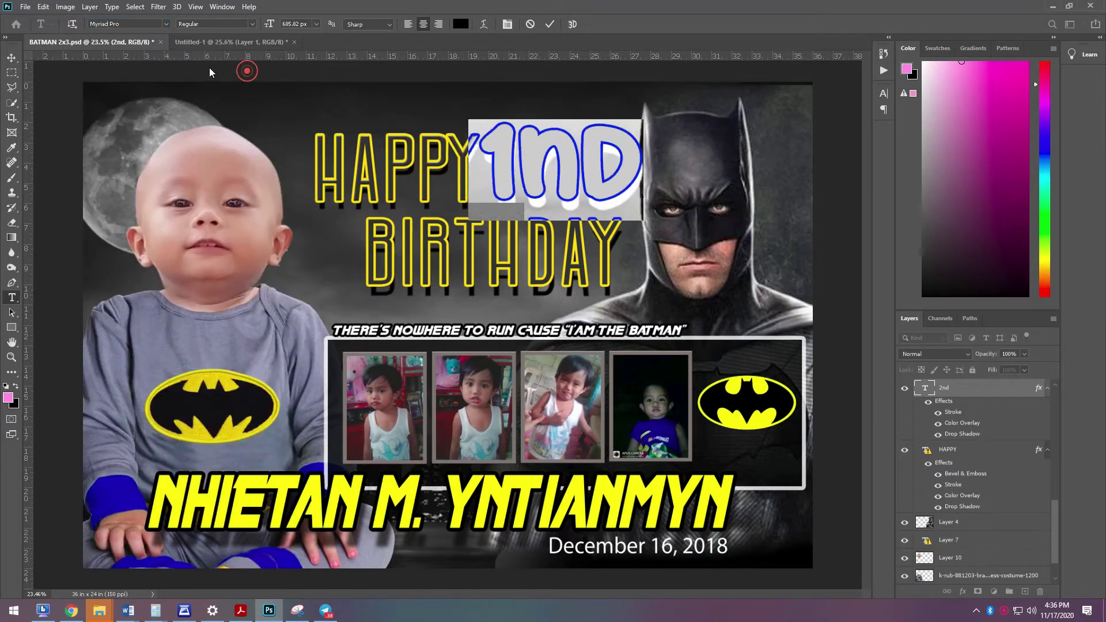
{"action": "key", "text": "ctrl+Return"}
- Retype the letters as 'ST', shrink them and make them a raised superscript
{"action": "left_click", "coordinate": [534, 166]}
{"action": "type", "text": "sy"}
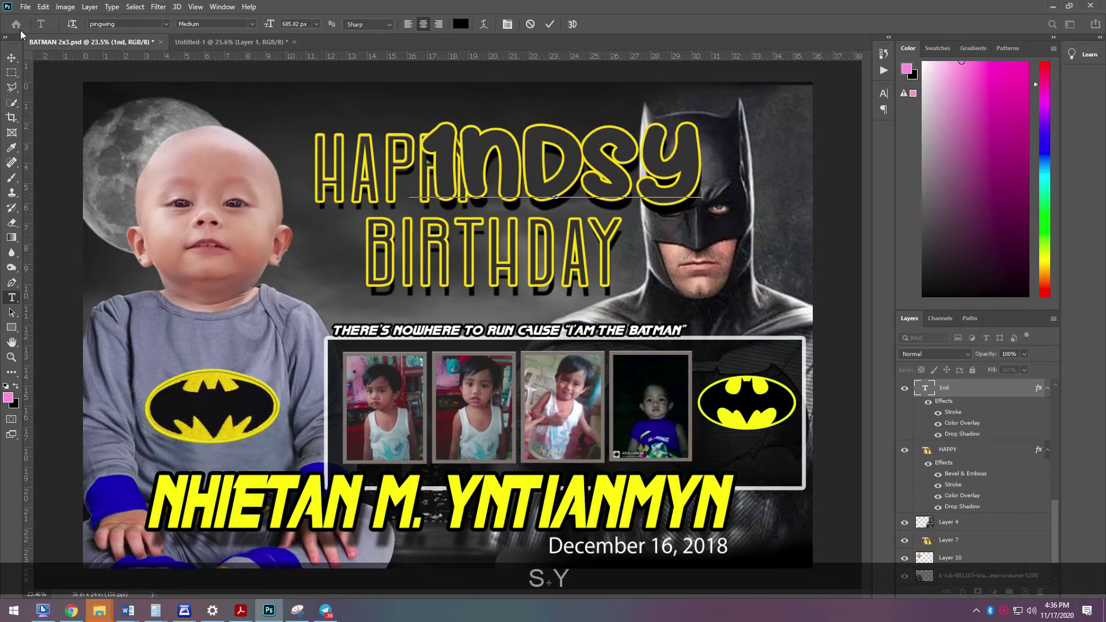
{"action": "key", "text": "BackSpace"}
{"action": "key", "text": "BackSpace"}
{"action": "key", "text": "BackSpace"}
{"action": "key", "text": "BackSpace"}
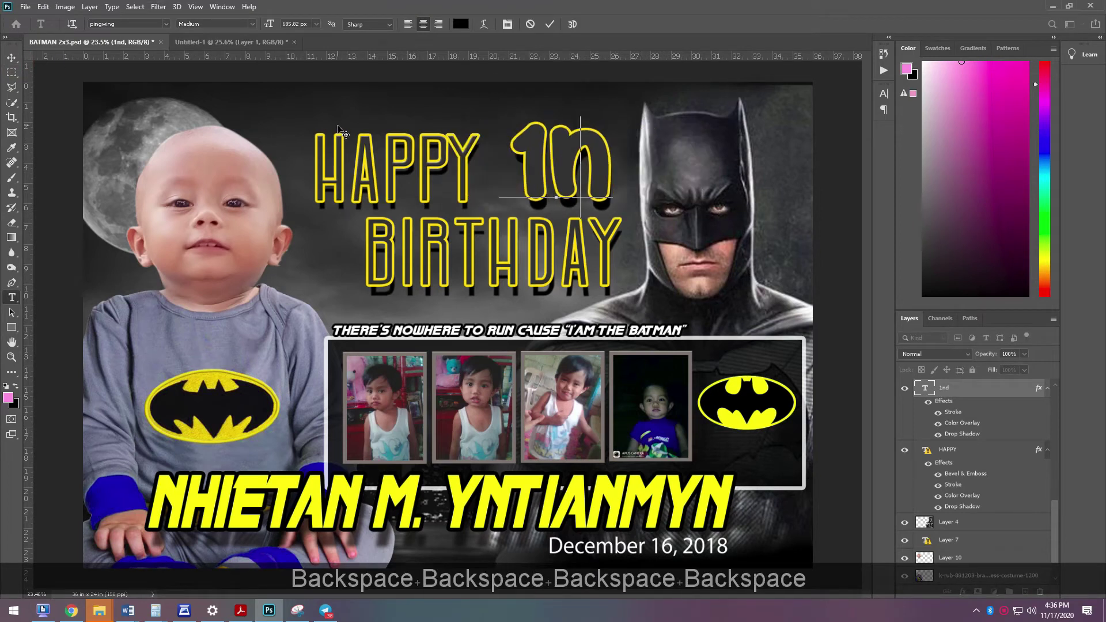
{"action": "type", "text": "ST"}
{"action": "left_click_drag", "start_coordinate": [530, 174], "coordinate": [634, 173]}
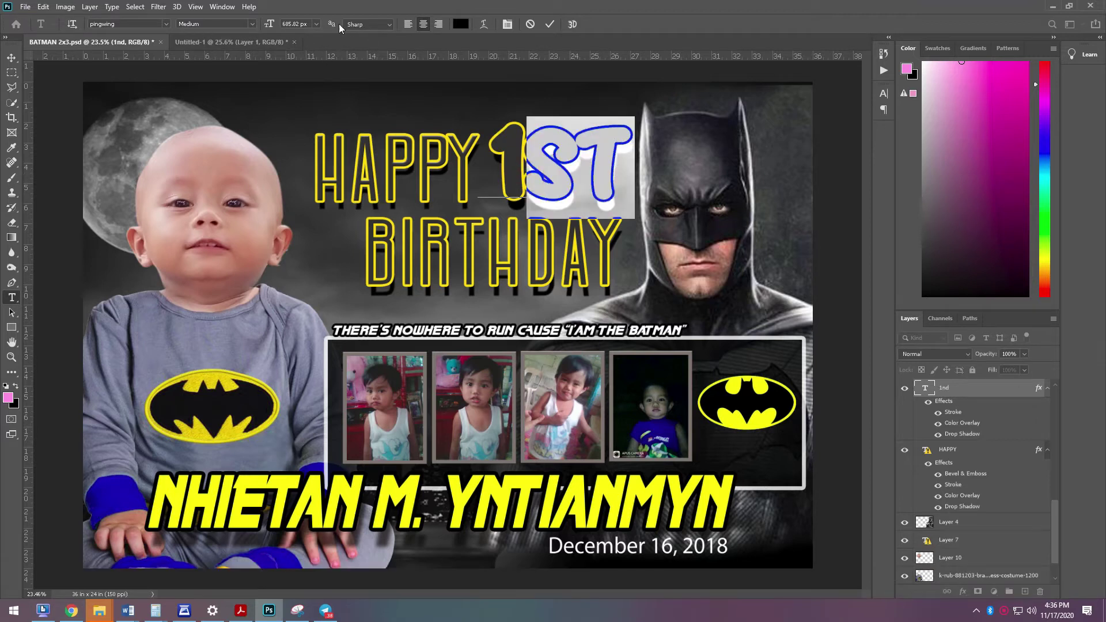
{"action": "left_click", "coordinate": [316, 24]}
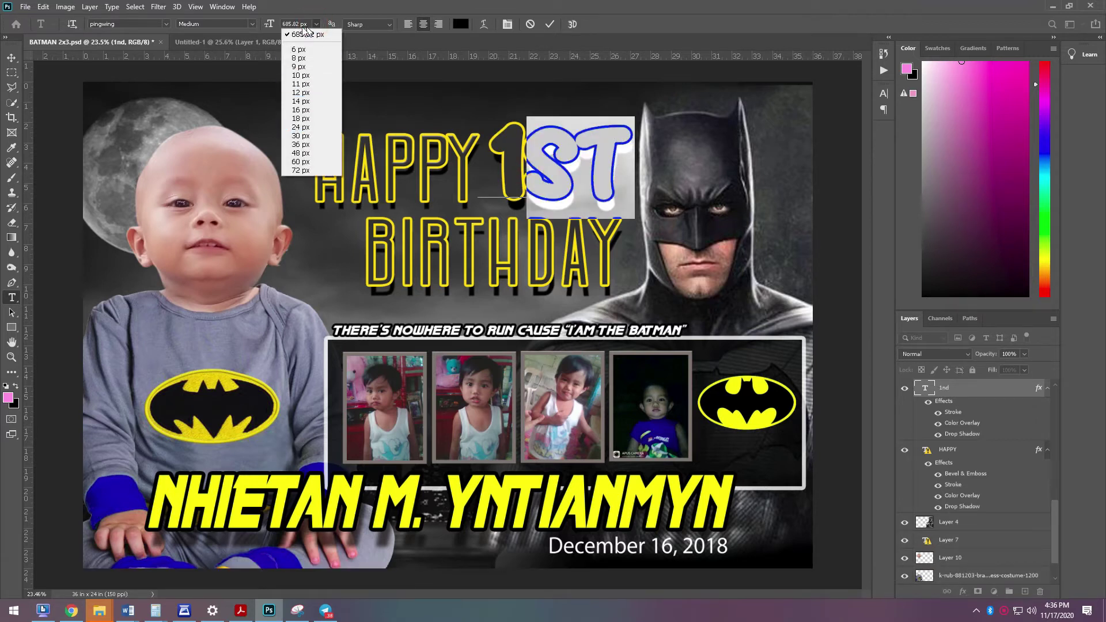
{"action": "left_click", "coordinate": [299, 24]}
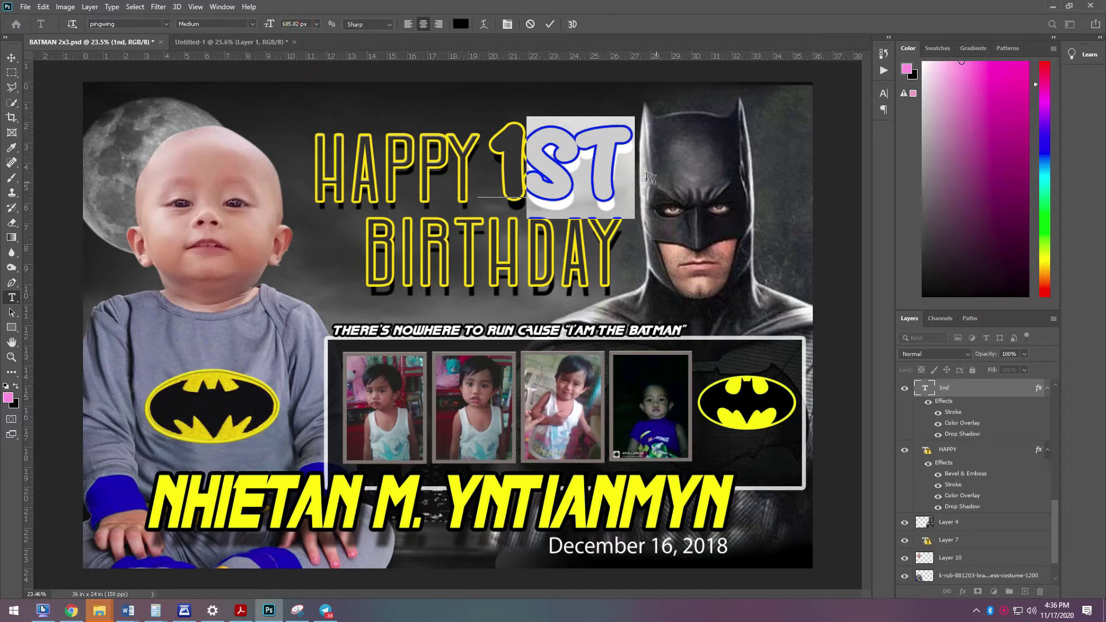
{"action": "key", "text": "ctrl+shift+comma"}
{"action": "key", "text": "ctrl+shift+comma"}
{"action": "key", "text": "ctrl+shift+comma"}
{"action": "key", "text": "ctrl+shift+comma"}
{"action": "key", "text": "ctrl+shift+comma"}
{"action": "key", "text": "ctrl+shift+comma"}
{"action": "key", "text": "ctrl+shift+comma"}
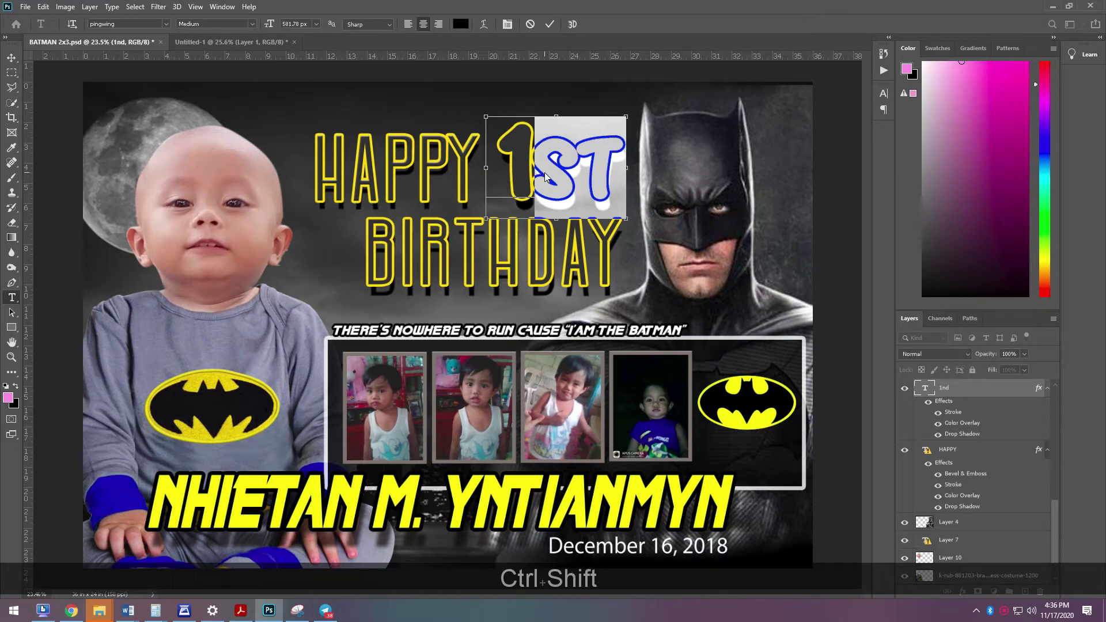
{"action": "key", "text": "ctrl+shift+equal"}
- Move the 1st text left and down beside HAPPY
{"action": "left_click", "coordinate": [12, 59]}
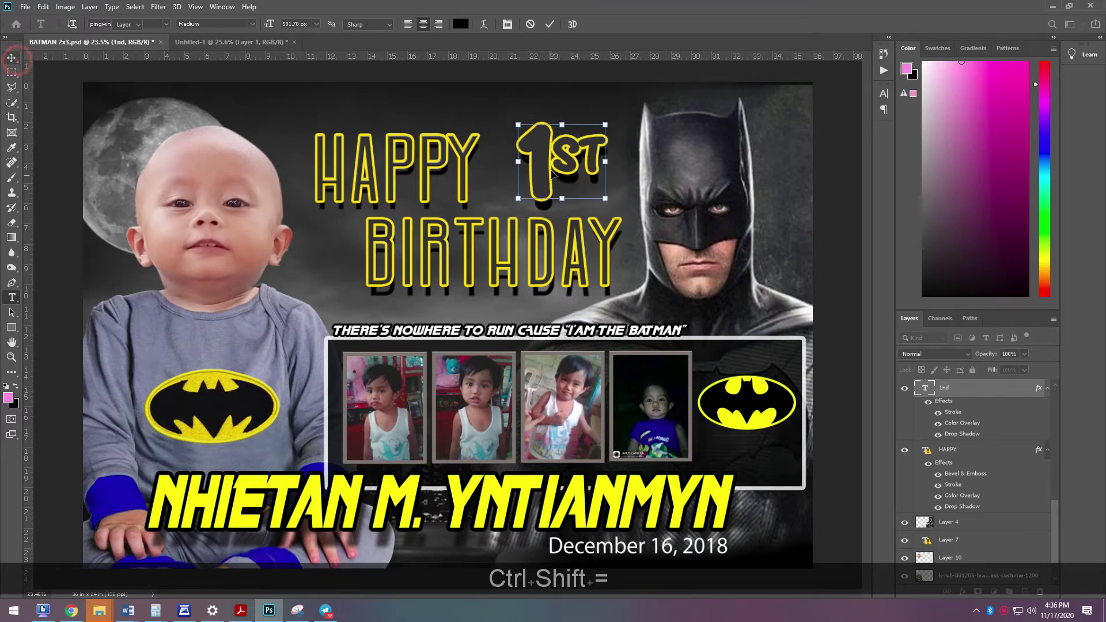
{"action": "key", "text": "Left"}
{"action": "key", "text": "Left"}
{"action": "key", "text": "Left"}
{"action": "key", "text": "Left"}
{"action": "key", "text": "Left"}
{"action": "key", "text": "Left"}
{"action": "key", "text": "Left"}
{"action": "left_click_drag", "start_coordinate": [532, 183], "coordinate": [518, 192]}
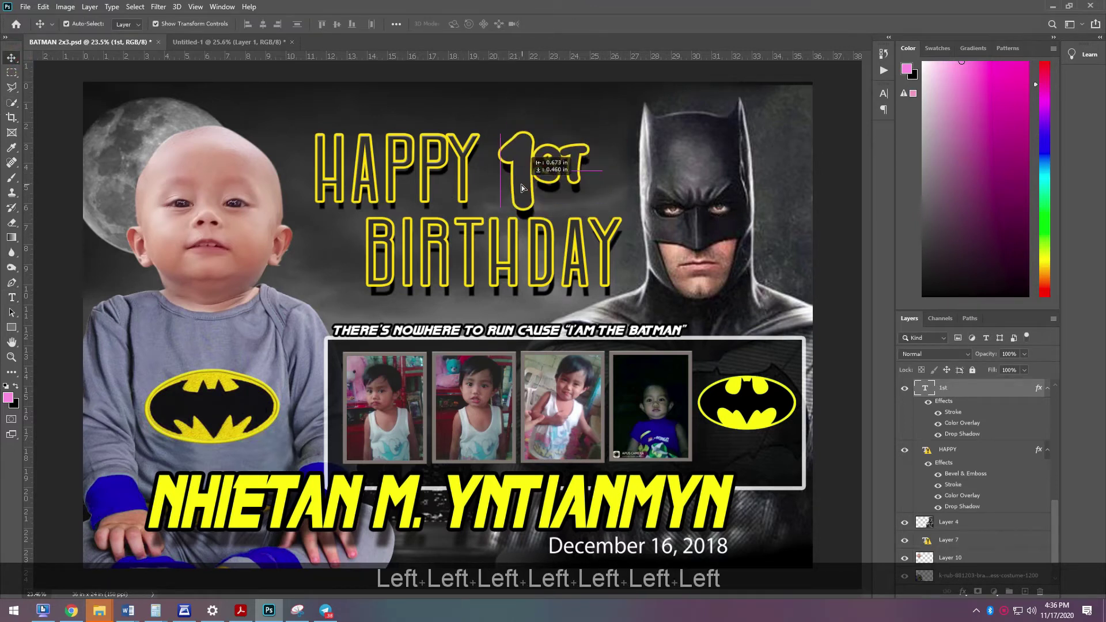
{"action": "key", "text": "Up"}
{"action": "double_click", "coordinate": [521, 190]}
{"action": "key", "text": "Up"}
{"action": "left_click", "coordinate": [9, 58]}
- Enlarge the 1st text and nudge it up and left into place
{"action": "left_click", "coordinate": [587, 132]}
{"action": "left_click_drag", "start_coordinate": [590, 98], "coordinate": [639, 55]}
{"action": "key", "text": "Return"}
{"action": "key", "text": "Left"}
{"action": "key", "text": "Up"}
{"action": "key", "text": "Left"}
{"action": "key", "text": "Up"}
{"action": "key", "text": "Up"}
{"action": "left_click", "coordinate": [765, 313]}
{"action": "left_click", "coordinate": [535, 502]}
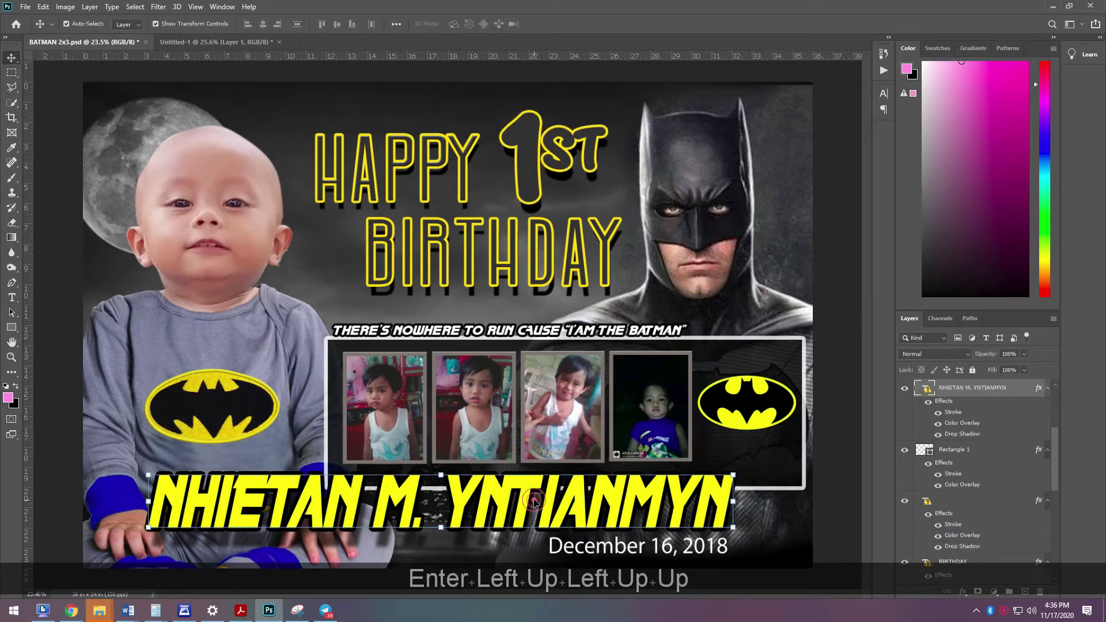
- Set the name text below the photo strip in the pingwing font
{"action": "key", "text": "t"}
{"action": "left_click", "coordinate": [545, 503]}
{"action": "left_click", "coordinate": [553, 255]}
{"action": "key", "text": "ctrl+a"}
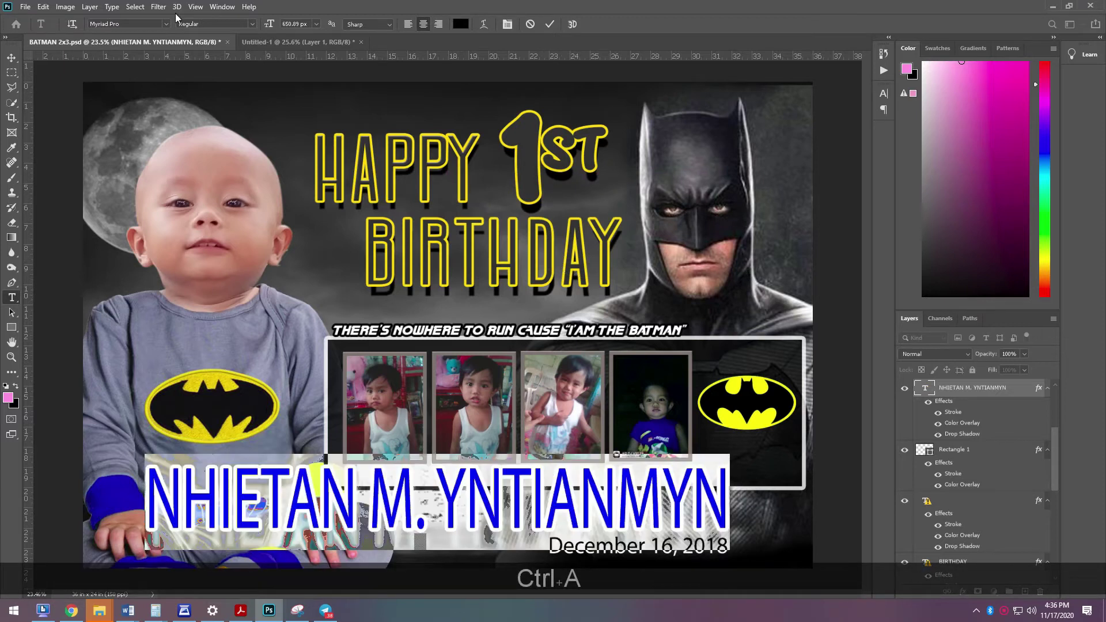
{"action": "left_click", "coordinate": [165, 28]}
{"action": "scroll", "coordinate": [219, 122], "scroll_direction": "up", "scroll_amount": 3}
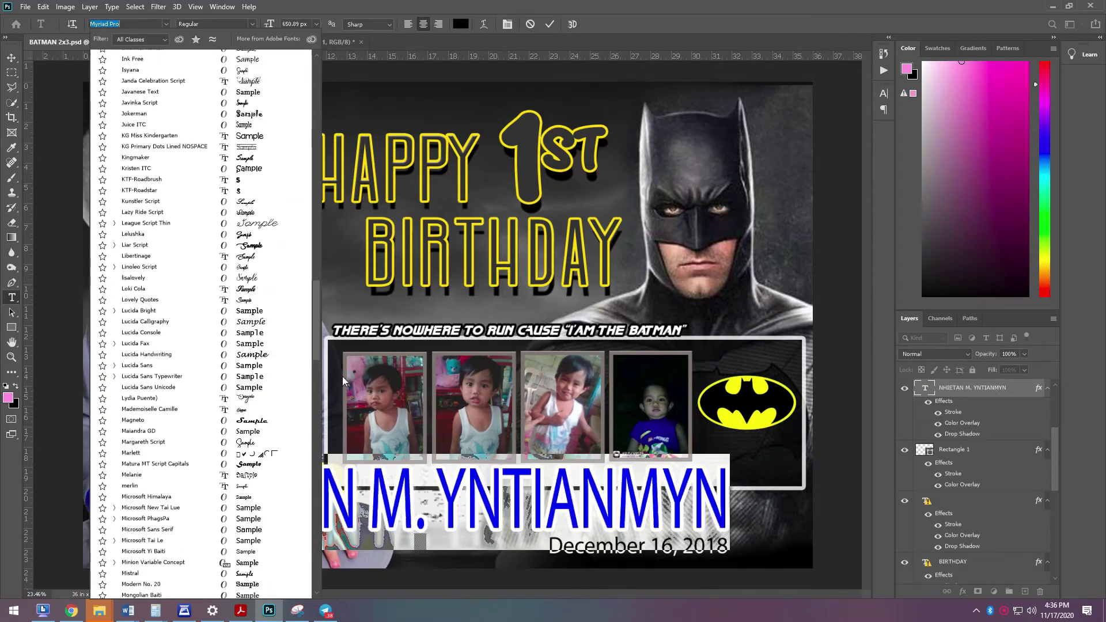
{"action": "left_click_drag", "start_coordinate": [316, 349], "coordinate": [315, 122]}
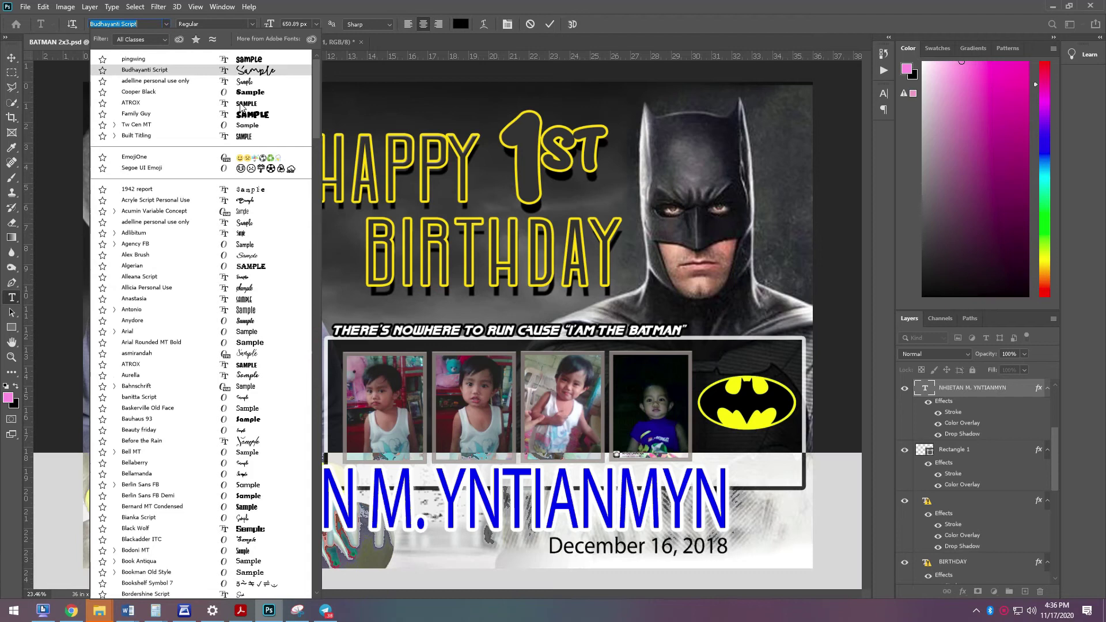
{"action": "left_click", "coordinate": [242, 59]}
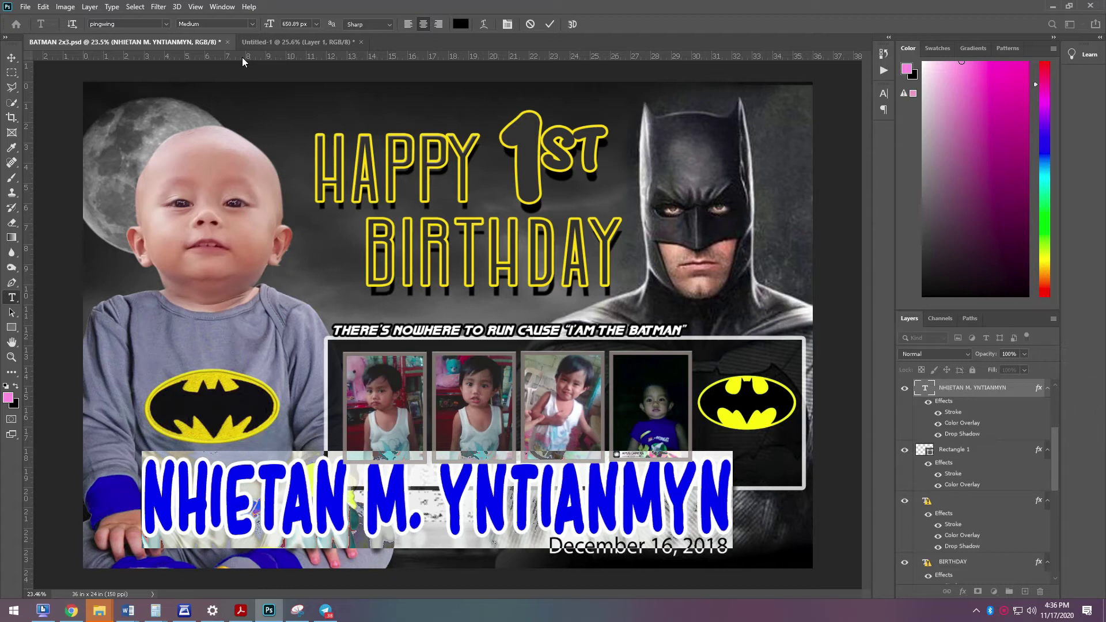
- Replace the old name with the baby's full name and scale it down slightly
{"action": "key", "text": "ctrl+a"}
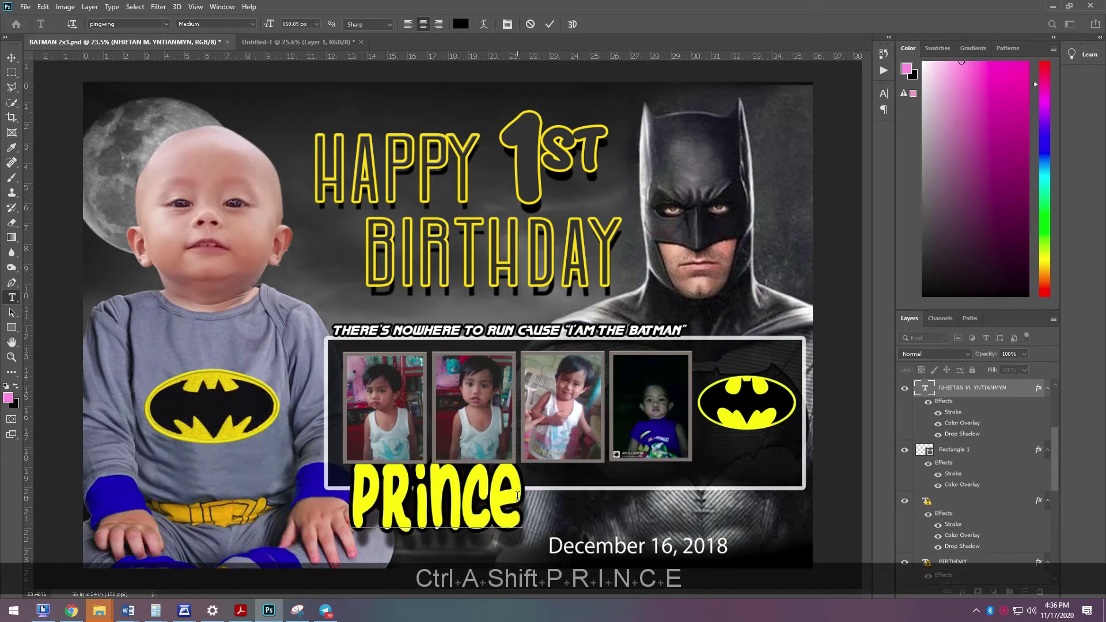
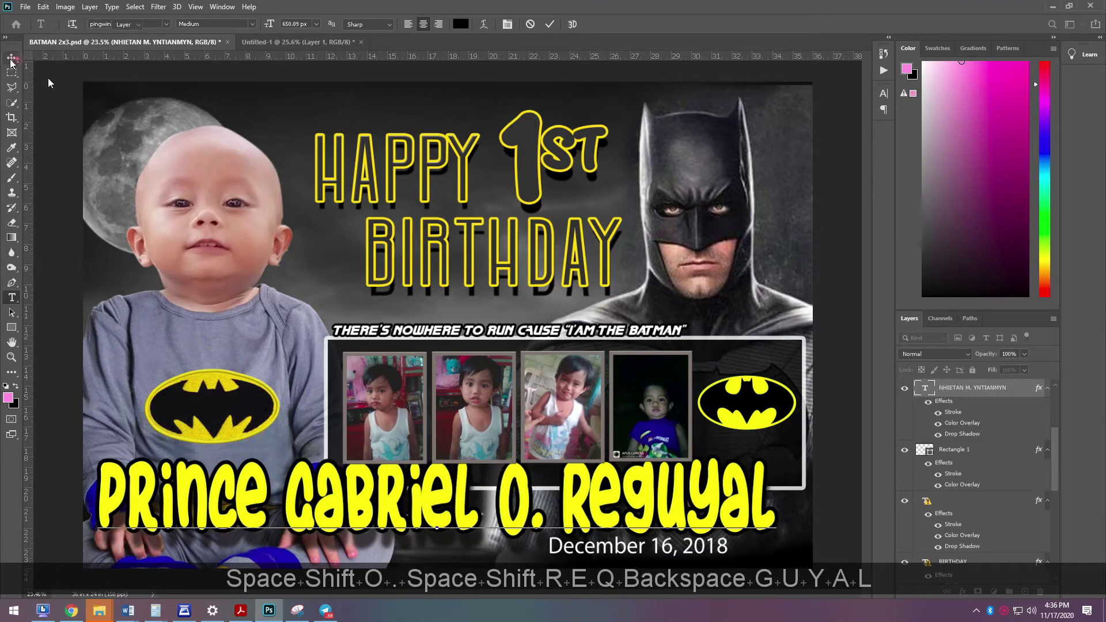
{"action": "left_click", "coordinate": [12, 58]}
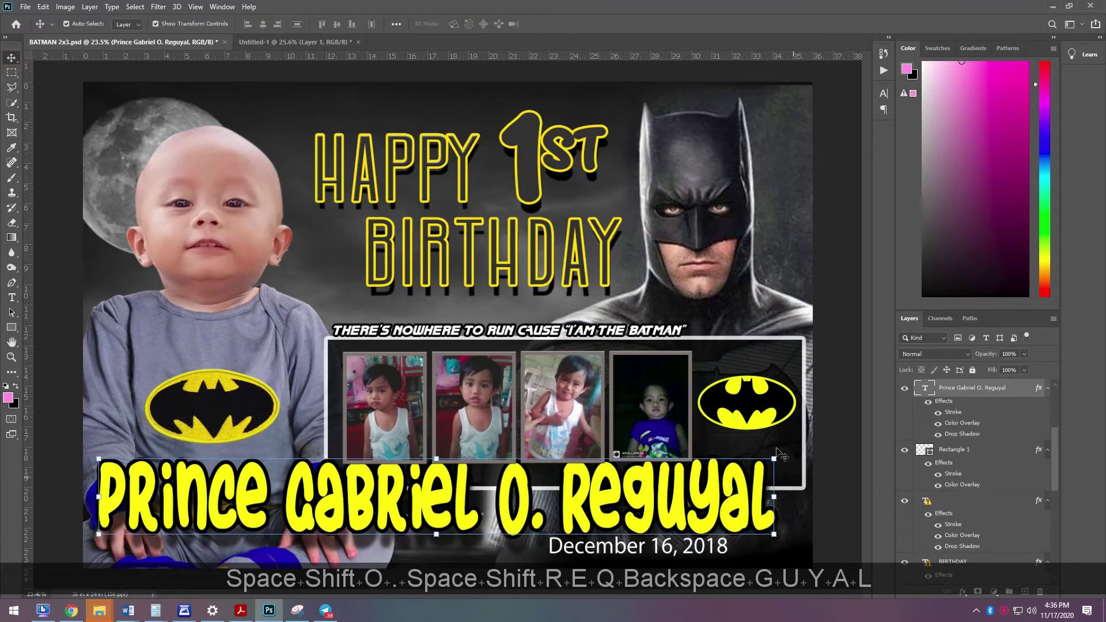
{"action": "left_click", "coordinate": [775, 456]}
{"action": "left_click_drag", "start_coordinate": [765, 462], "coordinate": [728, 461]}
{"action": "key", "text": "Return"}
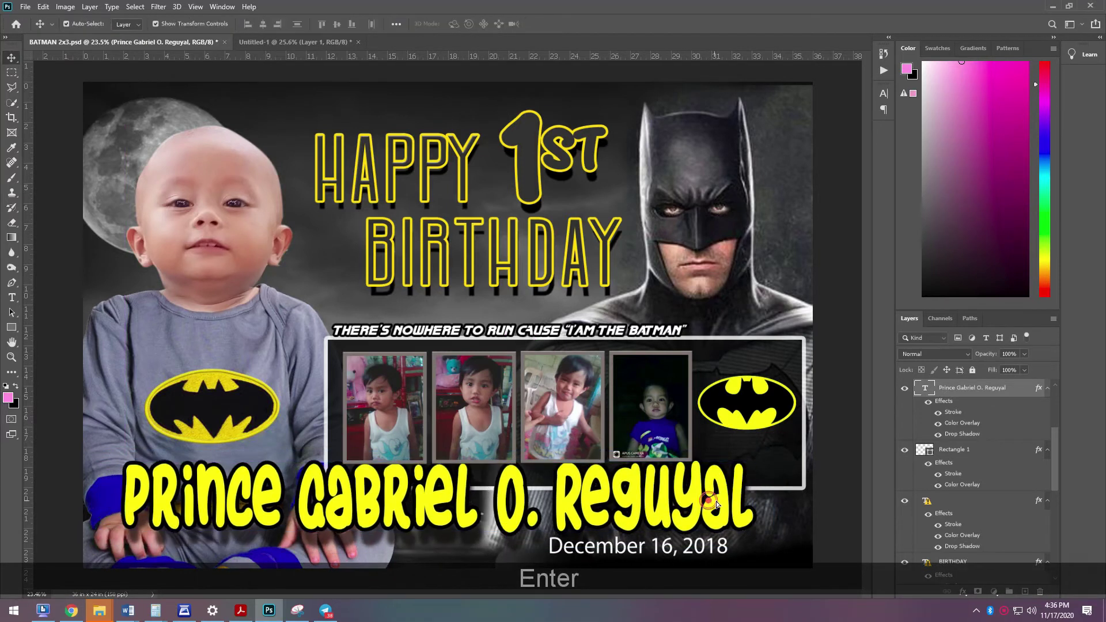
- Nudge the name left, bring its layer to the top, and stretch it slightly wider
{"action": "key", "text": "Return"}
{"action": "key", "text": "Left"}
{"action": "key", "text": "Left"}
{"action": "scroll", "coordinate": [993, 392], "scroll_direction": "up", "scroll_amount": 2}
{"action": "scroll", "coordinate": [929, 393], "scroll_direction": "up", "scroll_amount": 5}
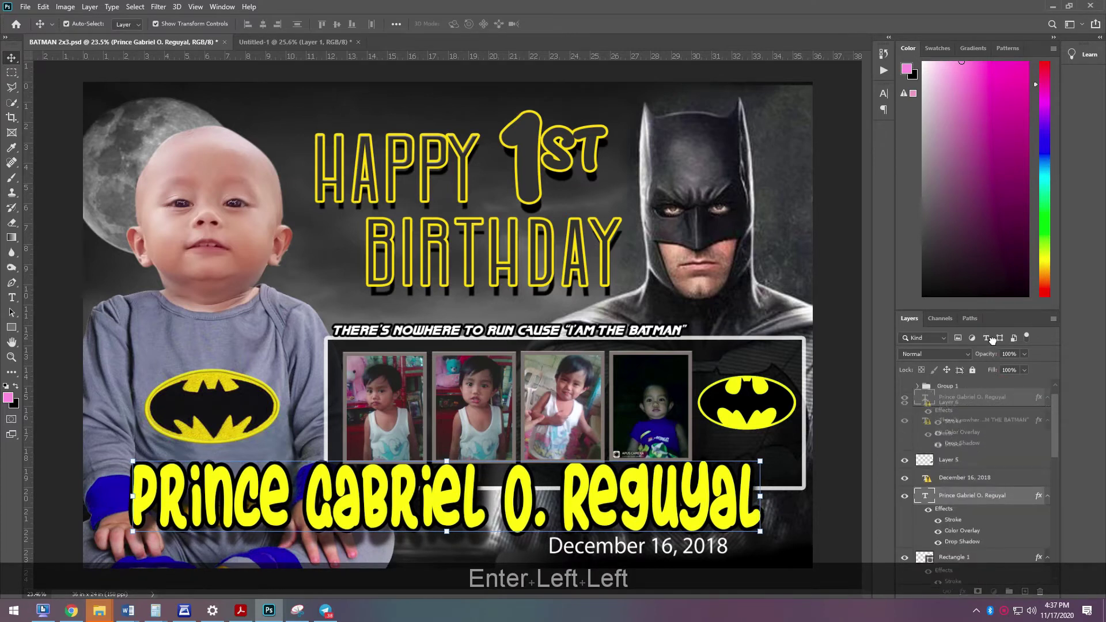
{"action": "key", "text": "ctrl+shift+]"}
{"action": "left_click", "coordinate": [667, 504]}
{"action": "left_click_drag", "start_coordinate": [761, 500], "coordinate": [778, 499]}
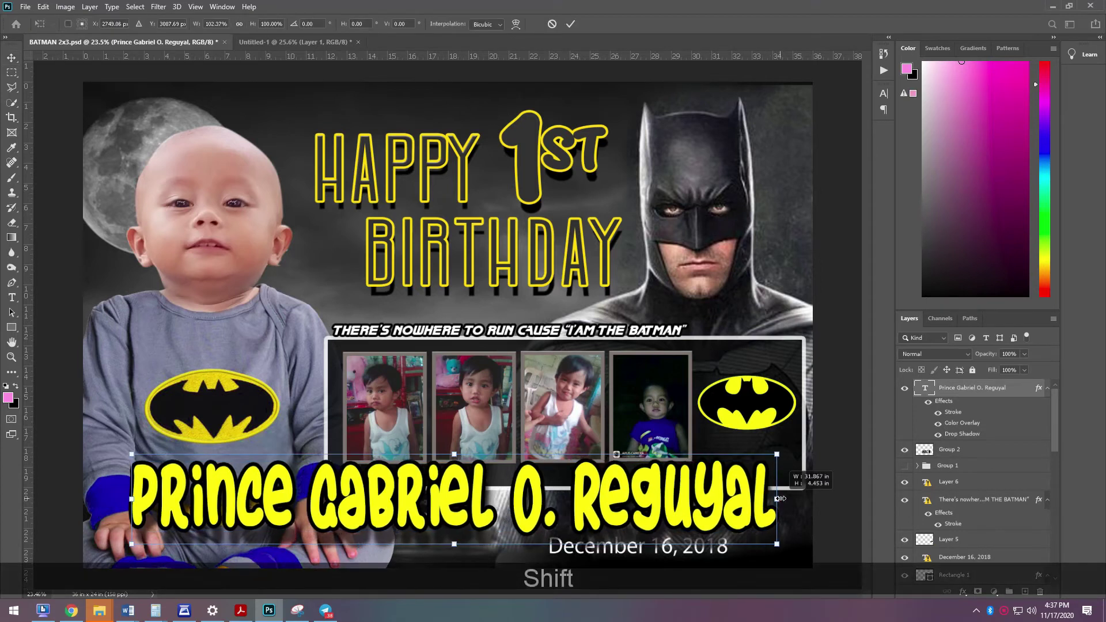
{"action": "key", "text": "shift+Return"}
- Begin editing the December 16, 2018 date text
{"action": "left_click", "coordinate": [829, 510]}
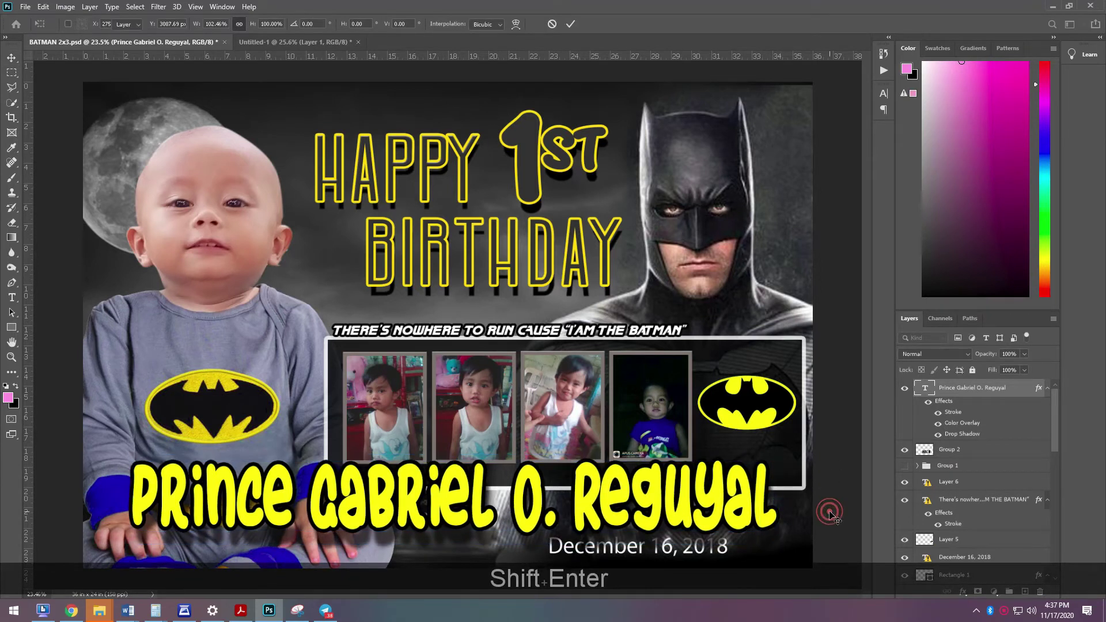
{"action": "key", "text": "t"}
{"action": "left_click", "coordinate": [670, 549]}
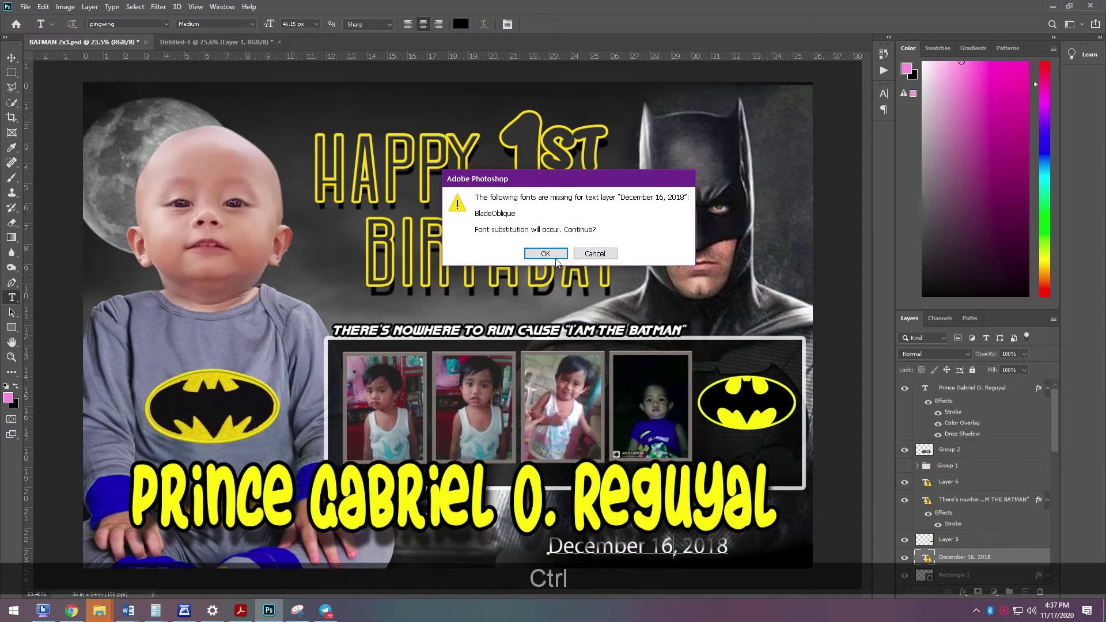
- Change the date text to 'November 19, 2019'
{"action": "left_click", "coordinate": [556, 258]}
{"action": "key", "text": "ctrl+a"}
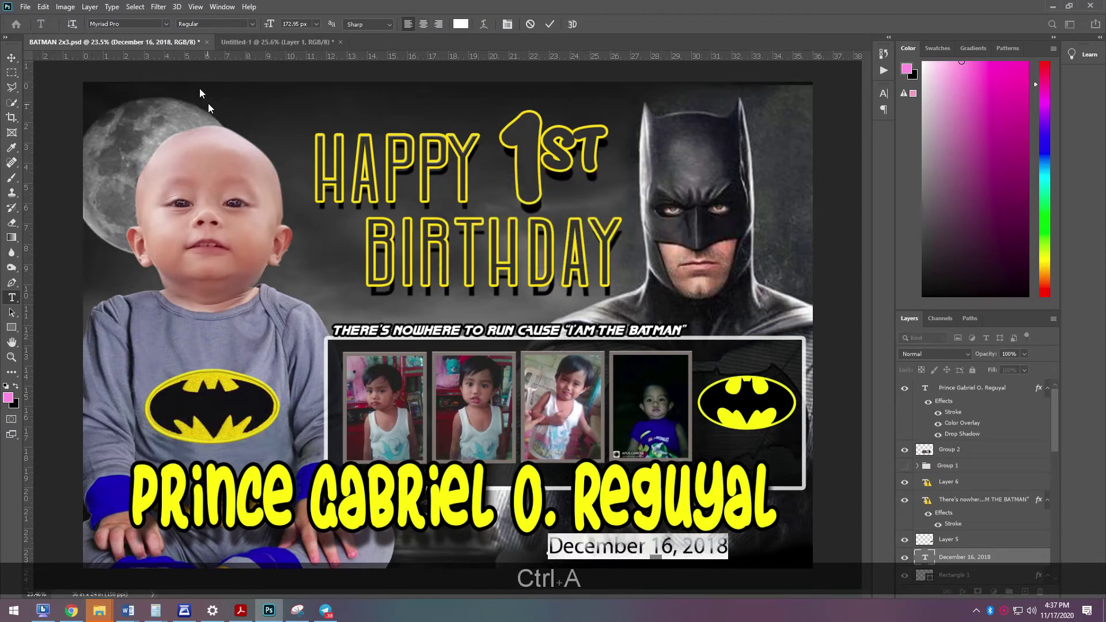
{"action": "key", "text": "shift"}
{"action": "type", "text": "November 1"}
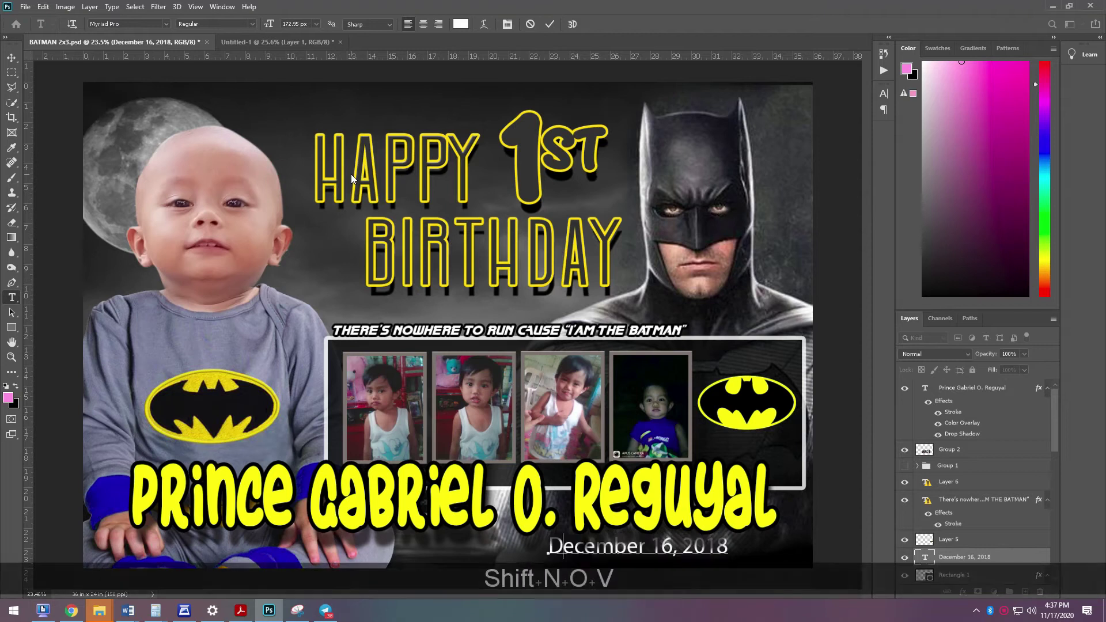
{"action": "type", "text": "9, 2101"}
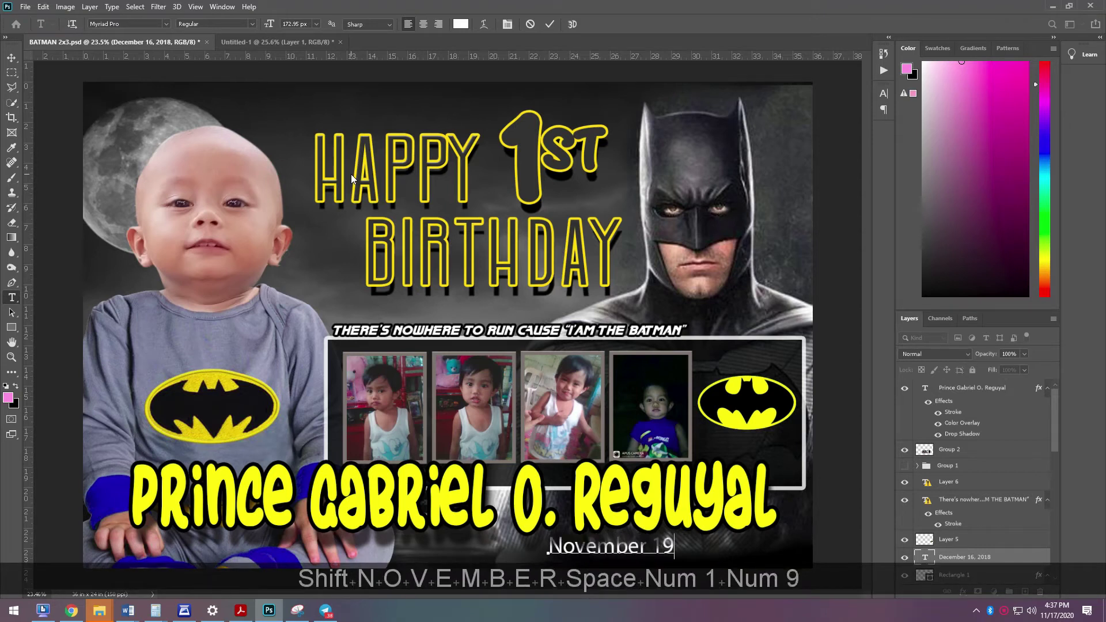
{"action": "key", "text": "BackSpace"}
{"action": "key", "text": "BackSpace"}
{"action": "key", "text": "BackSpace"}
{"action": "type", "text": "019"}
{"action": "left_click", "coordinate": [11, 58]}
- Set the date text in the pingwing font
{"action": "key", "text": "t"}
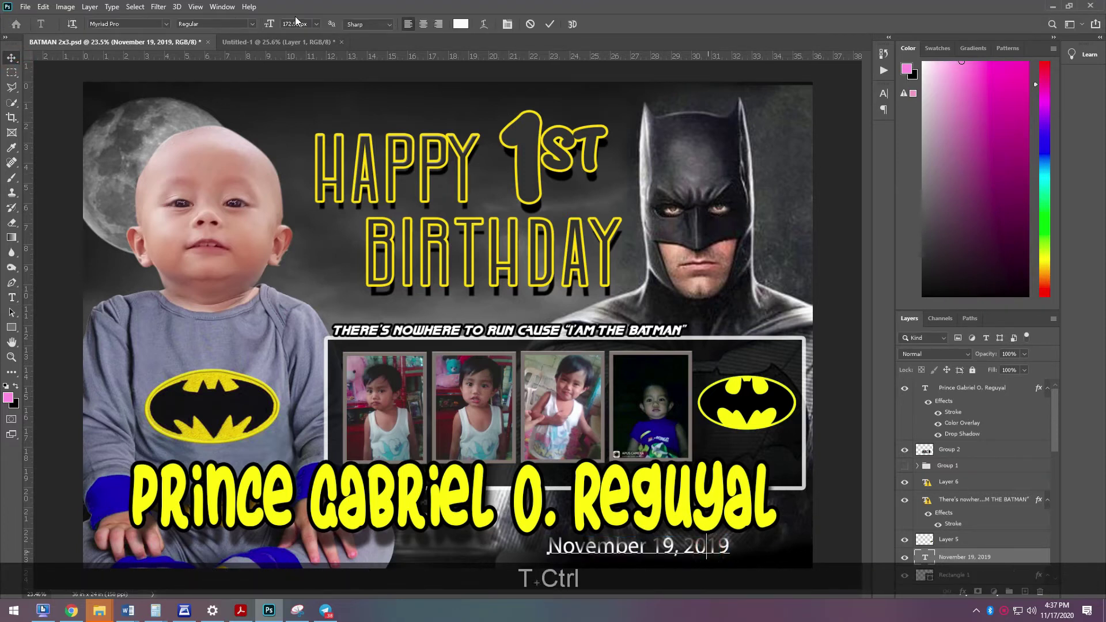
{"action": "key", "text": "ctrl+a"}
{"action": "left_click", "coordinate": [165, 25]}
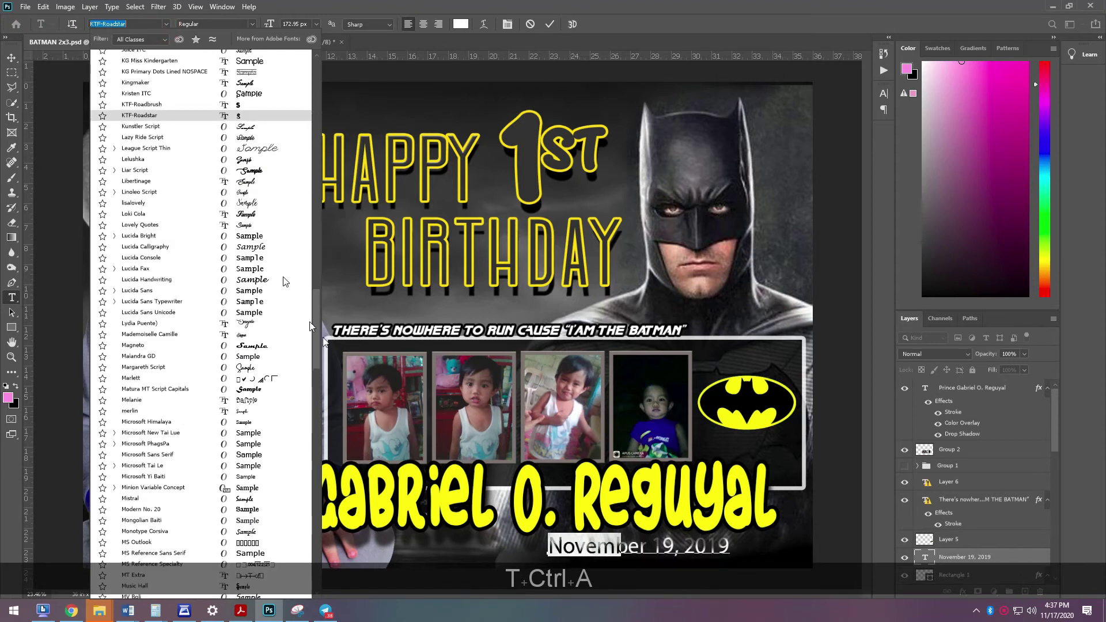
{"action": "left_click_drag", "start_coordinate": [319, 327], "coordinate": [332, 70]}
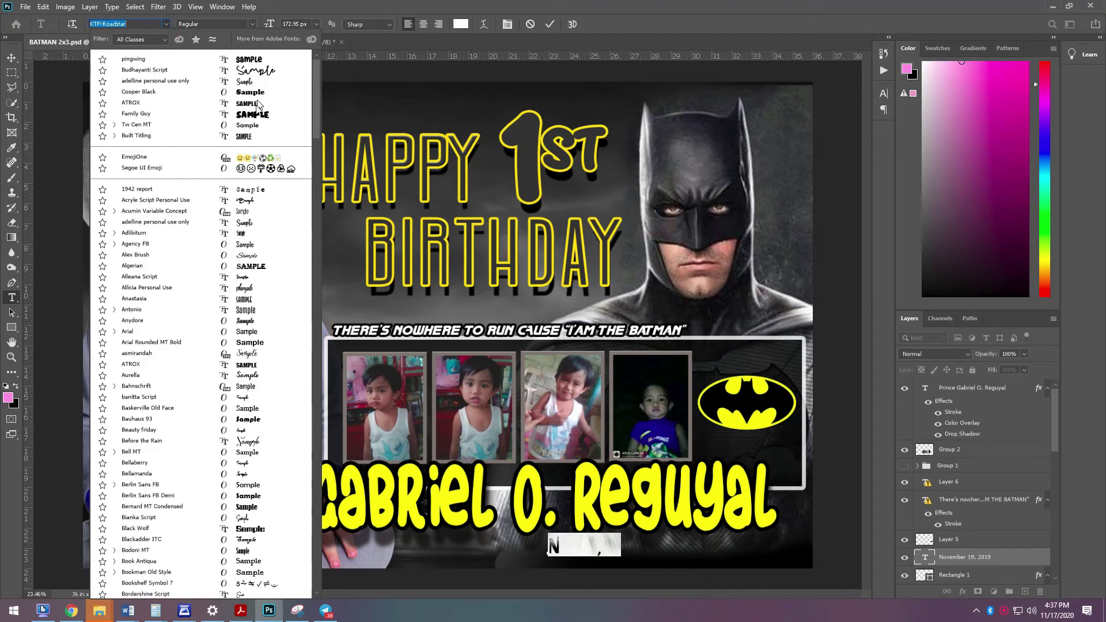
{"action": "left_click", "coordinate": [254, 93]}
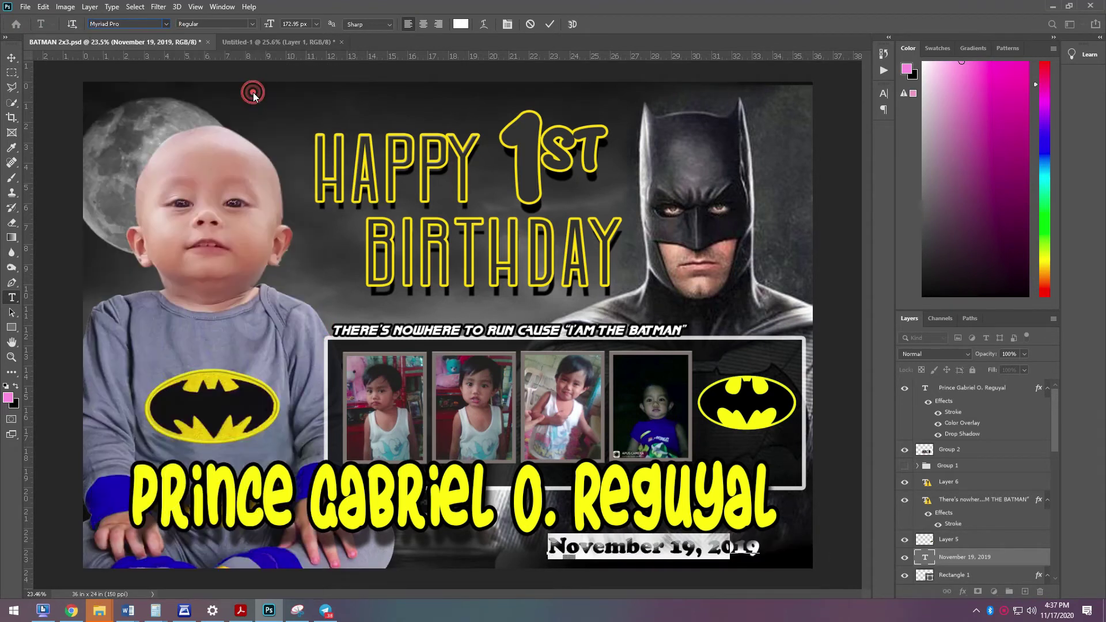
{"action": "left_click", "coordinate": [166, 24]}
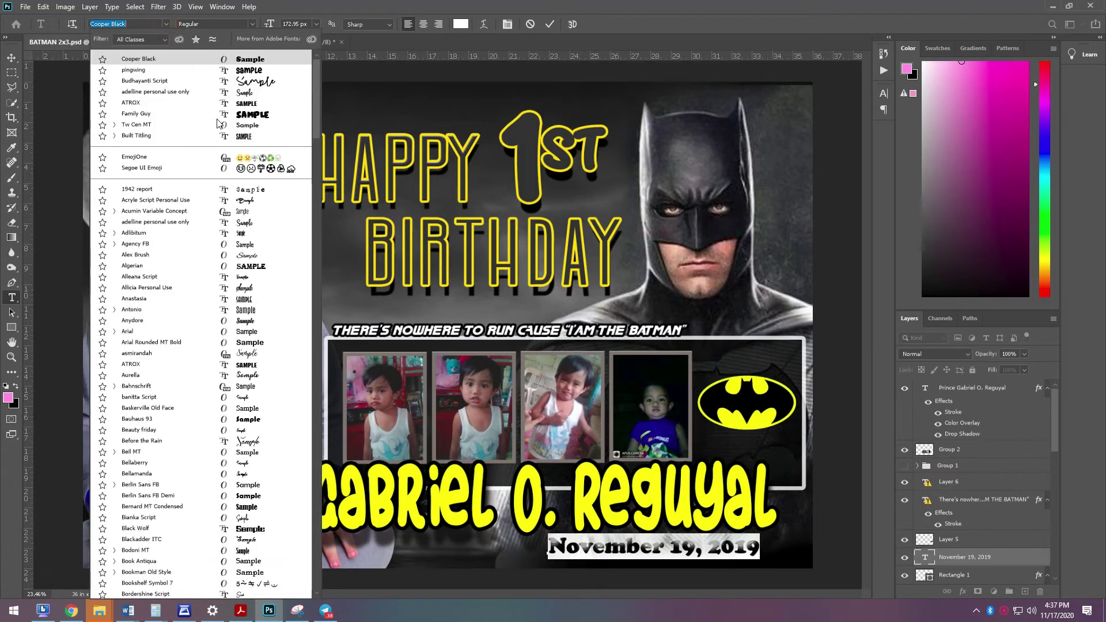
{"action": "left_click", "coordinate": [229, 69]}
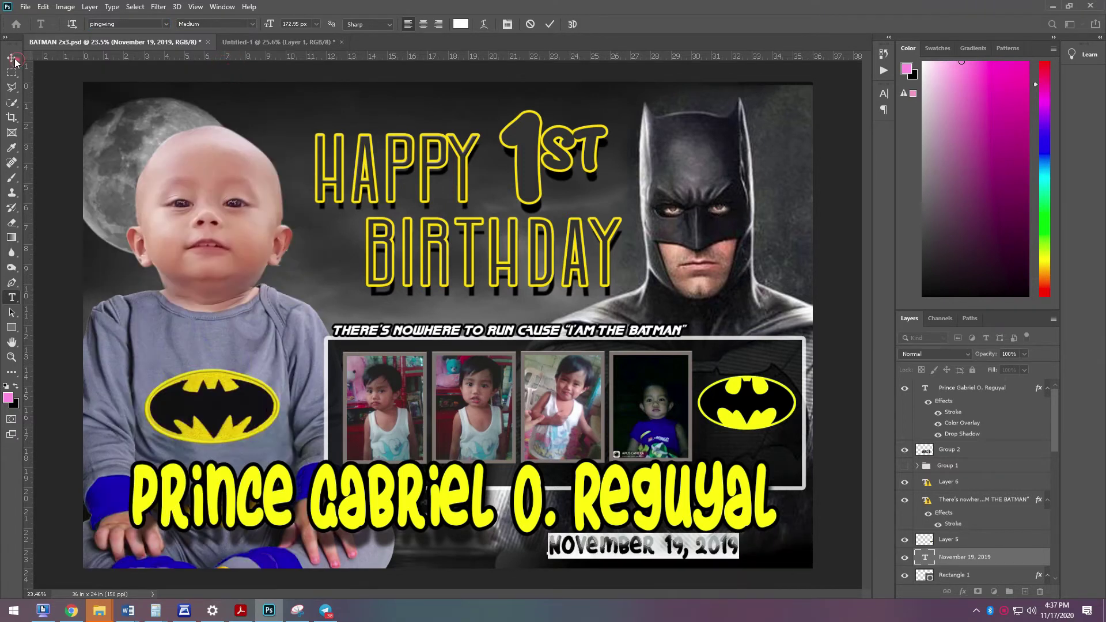
{"action": "key", "text": "ctrl+alt"}
{"action": "scroll", "coordinate": [433, 371], "scroll_direction": "down", "scroll_amount": 2}
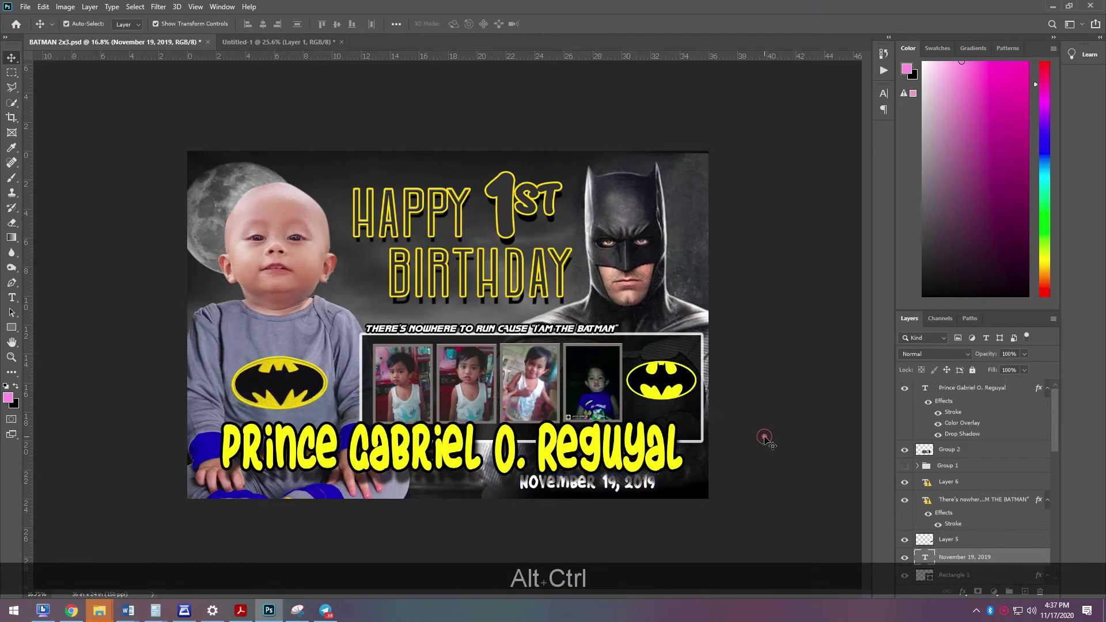
- Save a copy of the tarpaulin named BATMAN 2x3.psd into the Desktop folder via Save As
{"action": "key", "text": "ctrl+shift+s"}
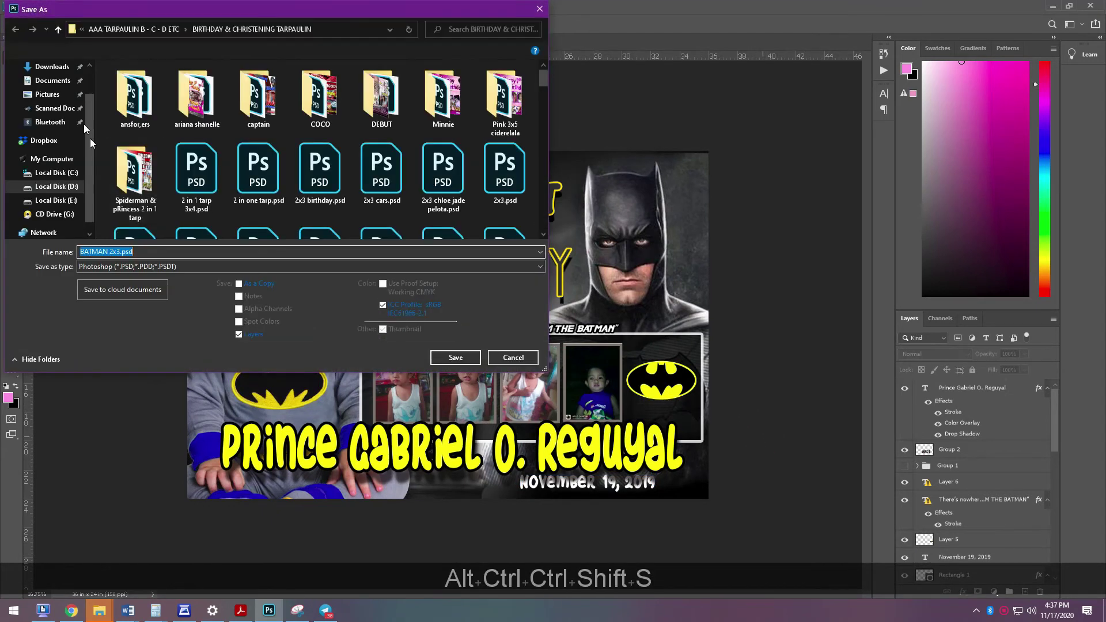
{"action": "left_click", "coordinate": [56, 97]}
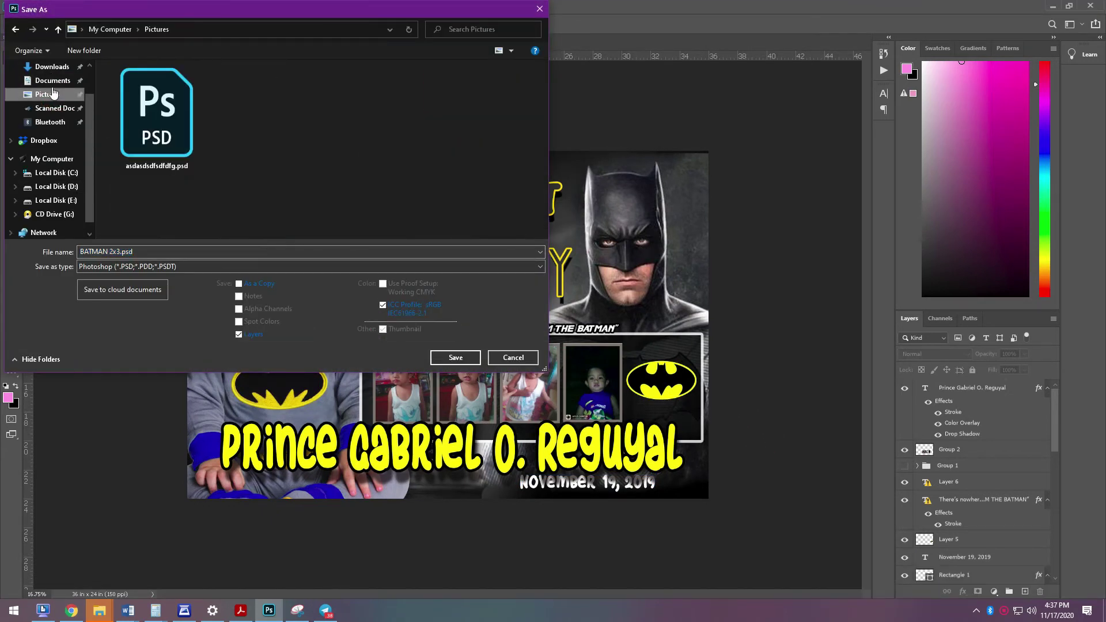
{"action": "scroll", "coordinate": [59, 127], "scroll_direction": "up", "scroll_amount": 1}
{"action": "left_click", "coordinate": [49, 90]}
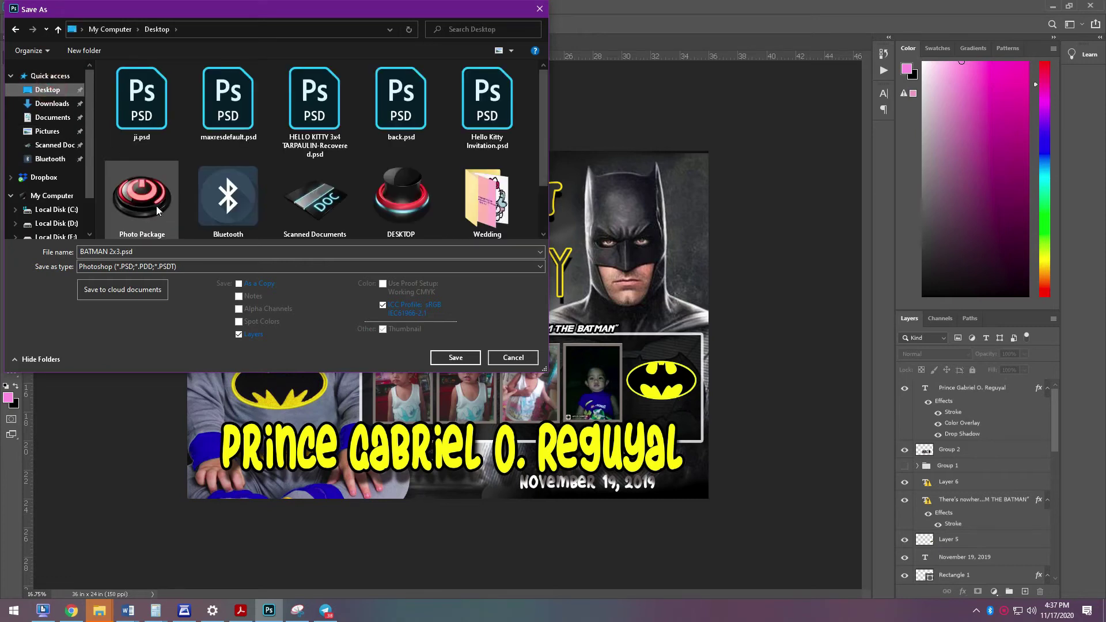
{"action": "left_click", "coordinate": [455, 358]}
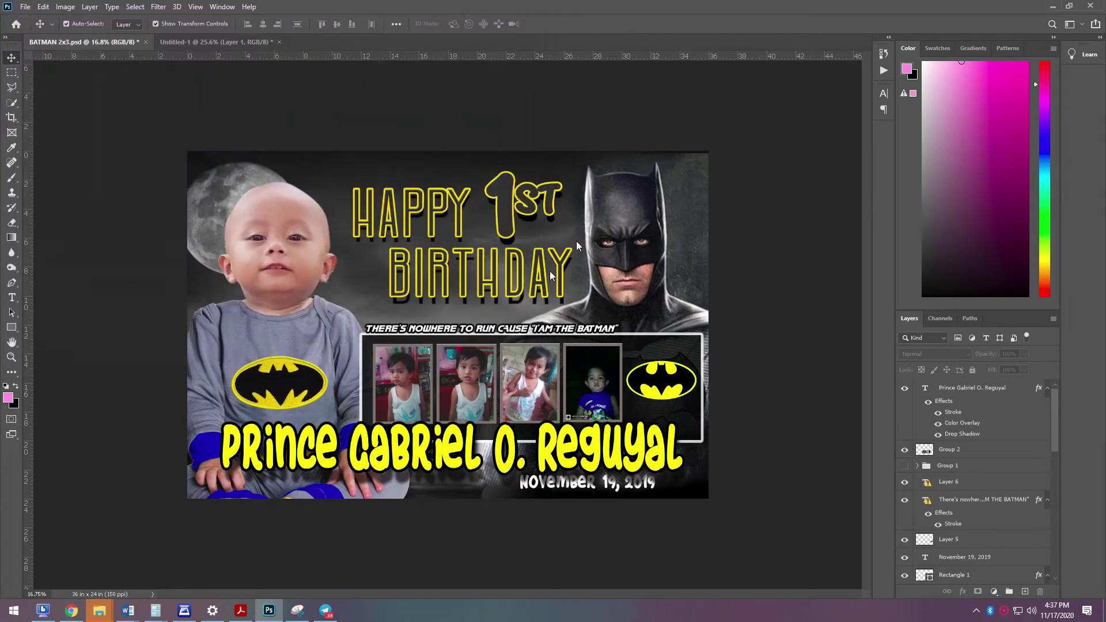
- Drag the November 19, 2019 date layer to the top of the Layers panel
{"action": "scroll", "coordinate": [709, 398], "scroll_direction": "up", "scroll_amount": 1}
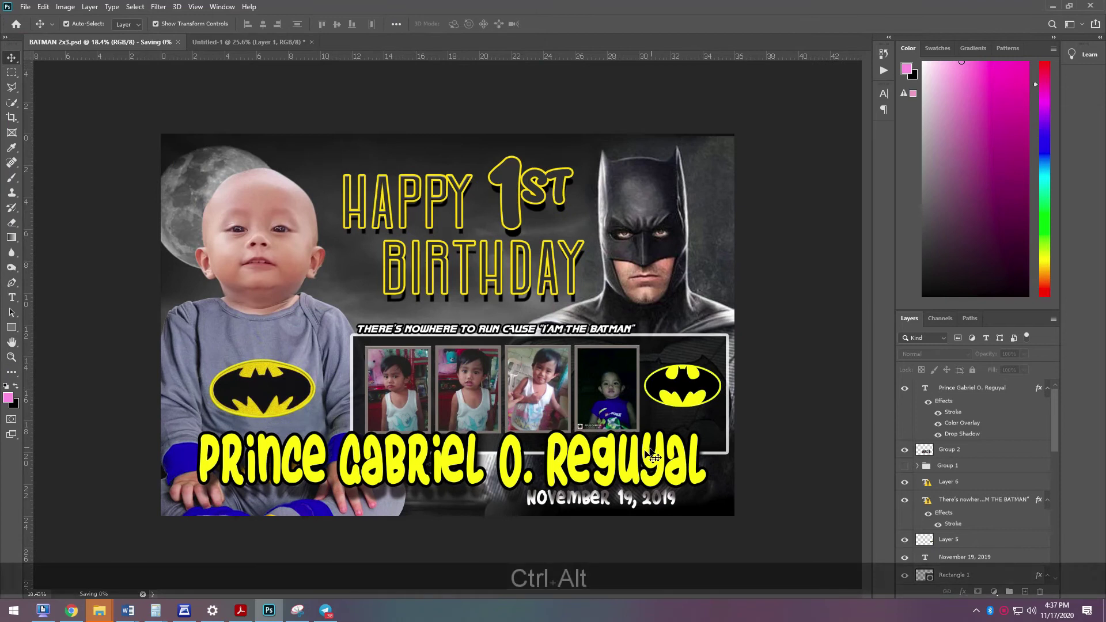
{"action": "left_click", "coordinate": [649, 458]}
{"action": "left_click", "coordinate": [657, 503]}
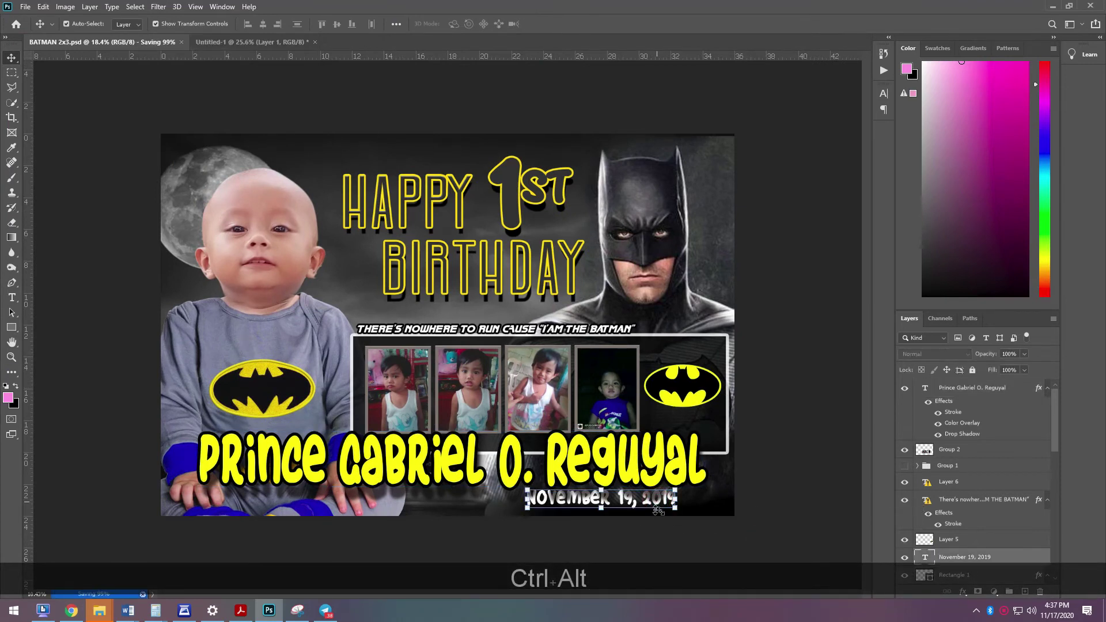
{"action": "left_click_drag", "start_coordinate": [1015, 369], "coordinate": [1013, 383]}
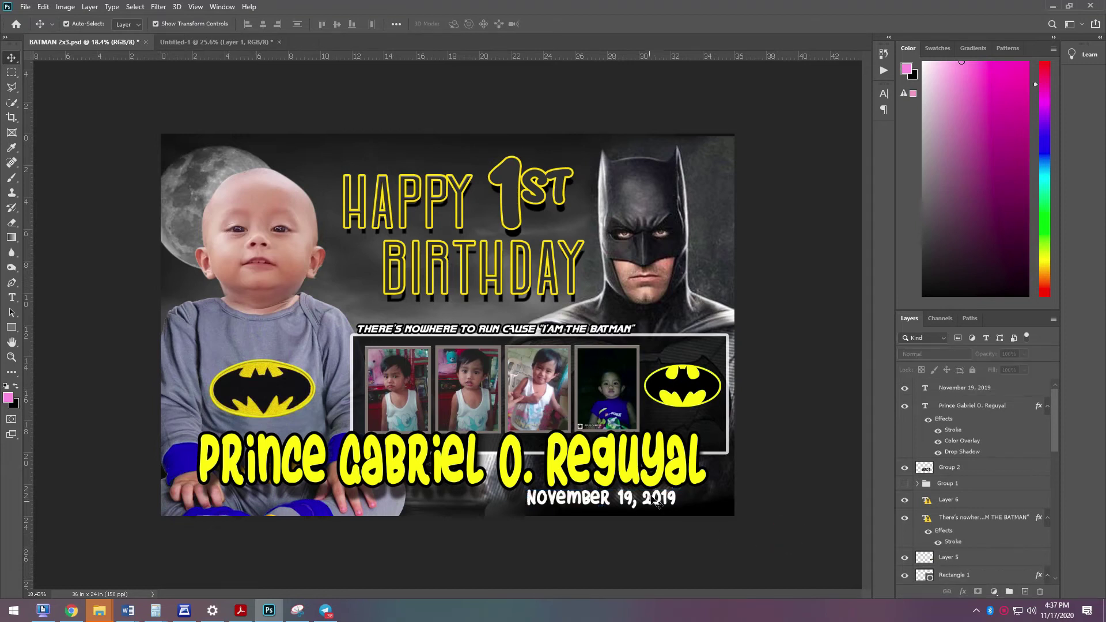
- Shift the date about 1.3 inches right, nudging it a little further under the name
{"action": "left_click_drag", "start_coordinate": [650, 499], "coordinate": [674, 499]}
{"action": "key", "text": "Right"}
{"action": "key", "text": "Right"}
{"action": "left_click", "coordinate": [796, 533]}
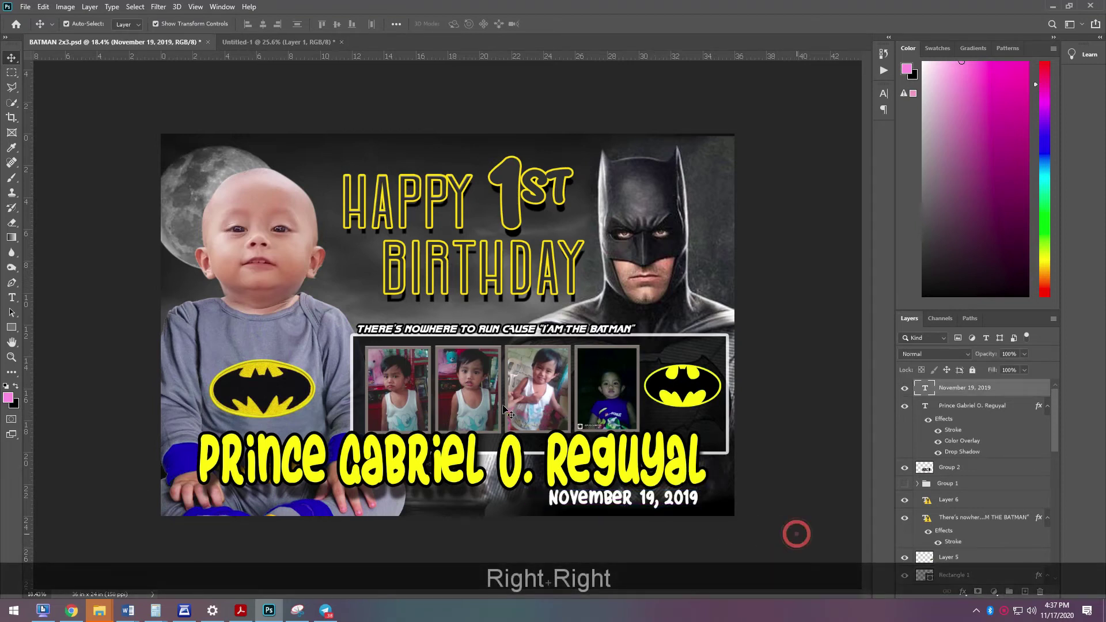
- Delete the dark background image layer so the backdrop turns white
{"action": "left_click", "coordinate": [181, 170]}
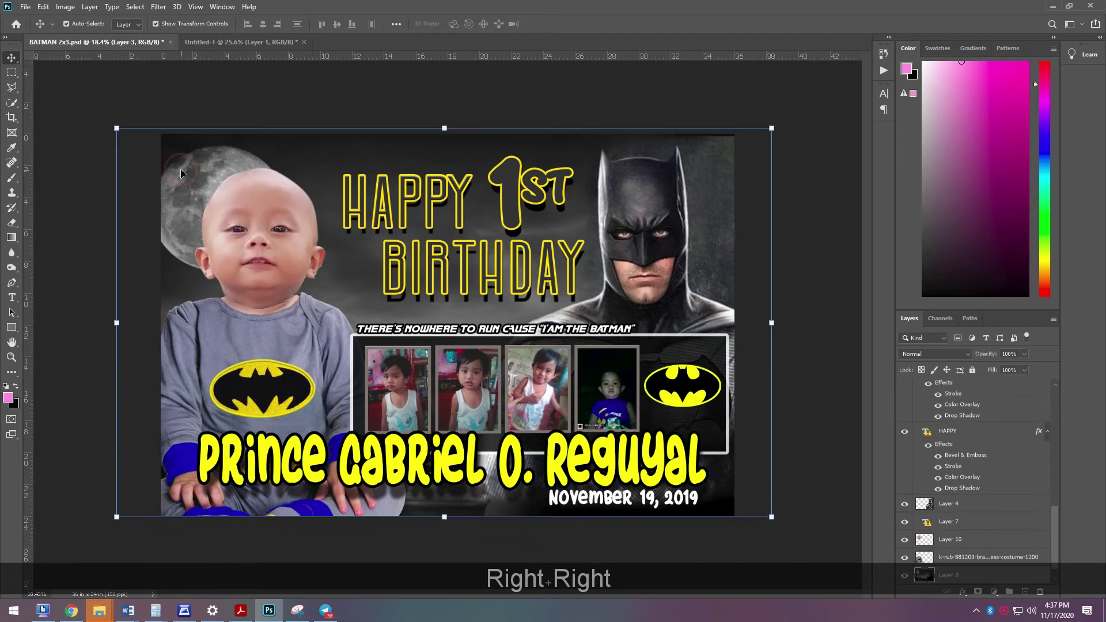
{"action": "key", "text": "Delete"}
{"action": "left_click", "coordinate": [685, 235]}
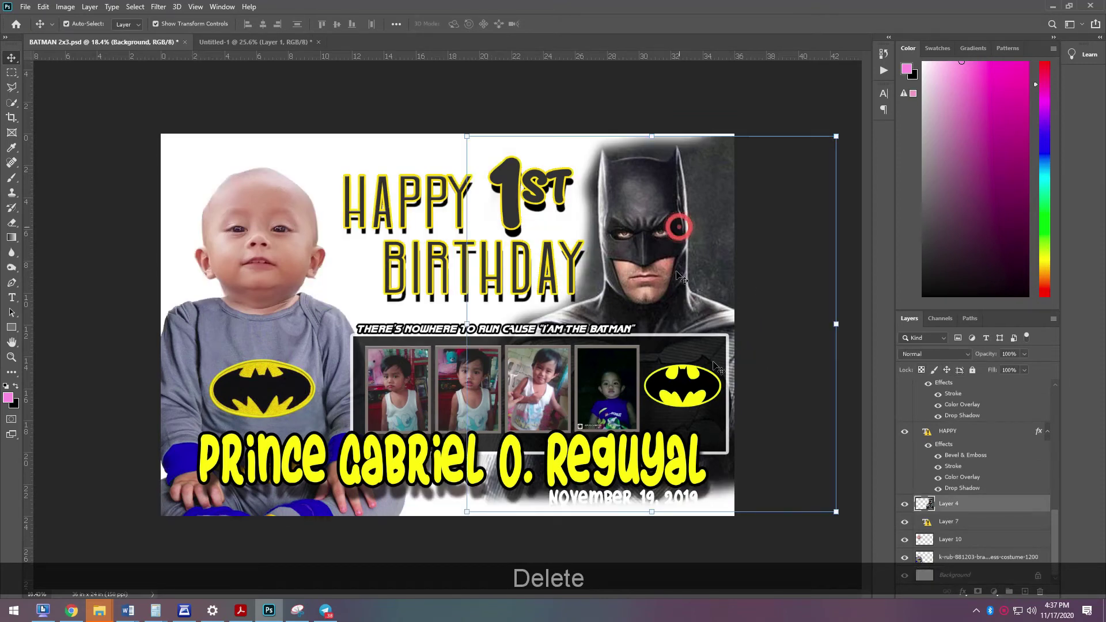
{"action": "left_click", "coordinate": [789, 537]}
- Minimize Photoshop to view the desktop files, then return to Photoshop
{"action": "left_click", "coordinate": [1102, 618]}
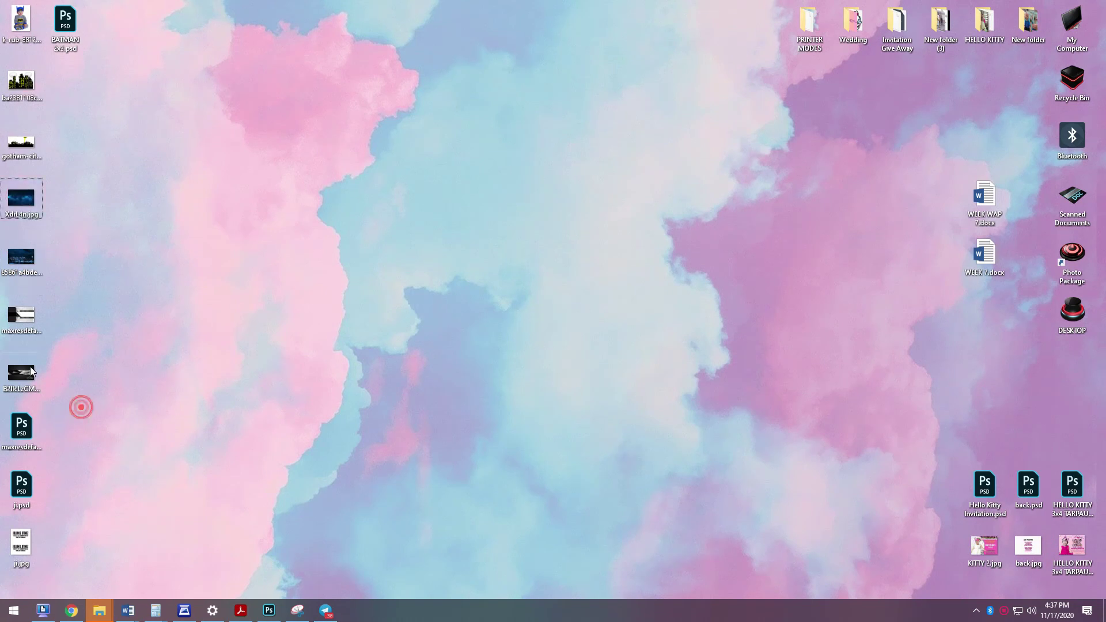
{"action": "left_click", "coordinate": [155, 400]}
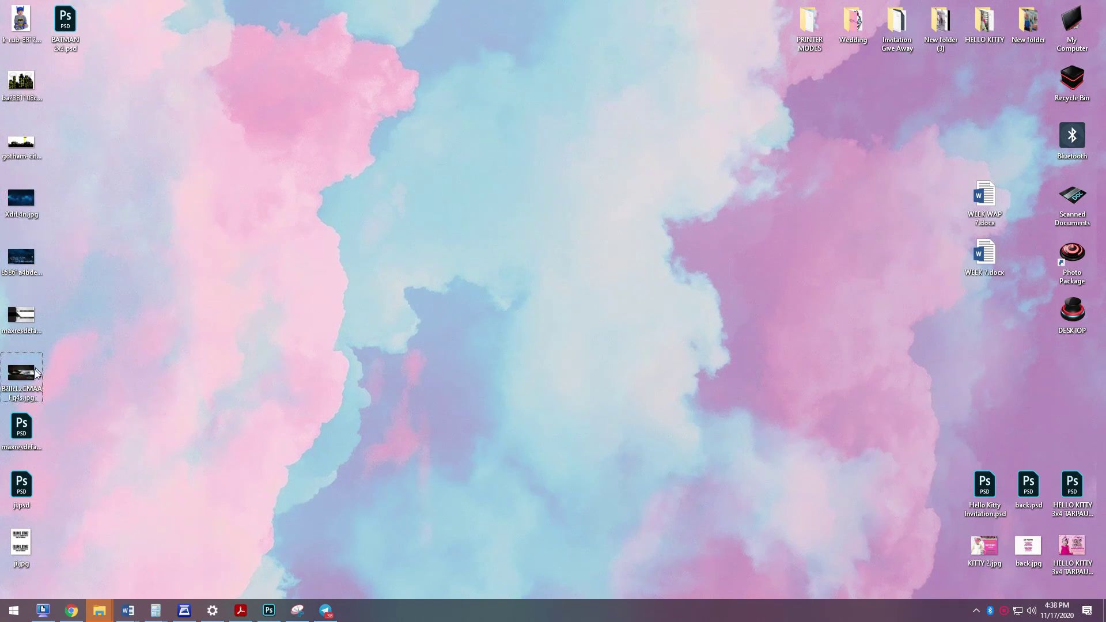
{"action": "left_click", "coordinate": [269, 610]}
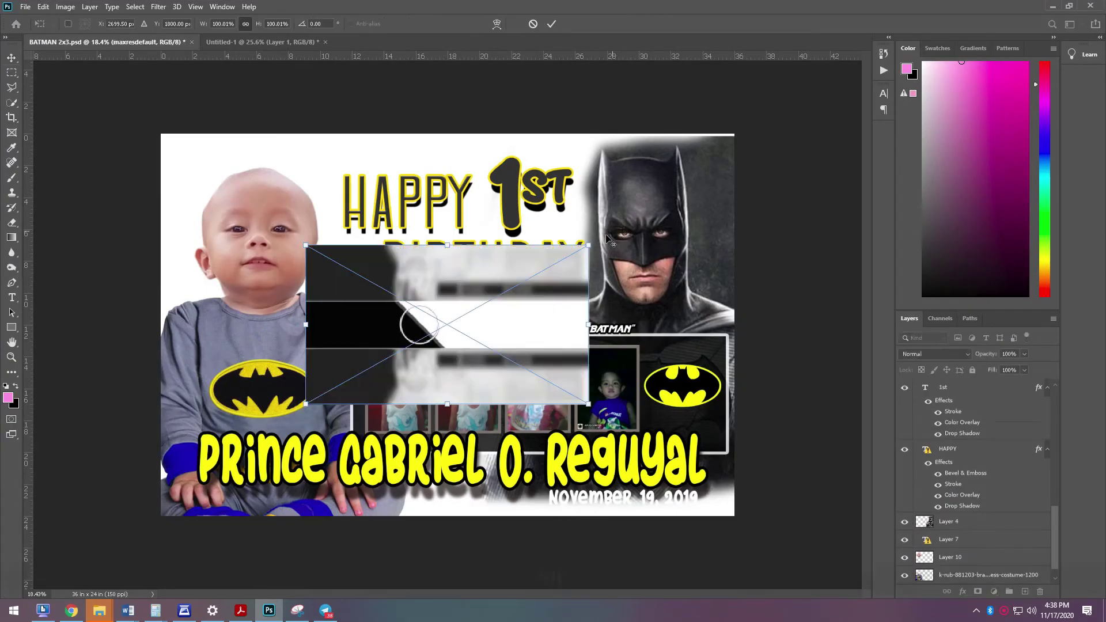
- Scale the placed maxresdefault image from its centre to about 250%, shifting it slightly up and right
{"action": "key", "text": "alt"}
{"action": "left_click_drag", "start_coordinate": [589, 243], "coordinate": [771, 114]}
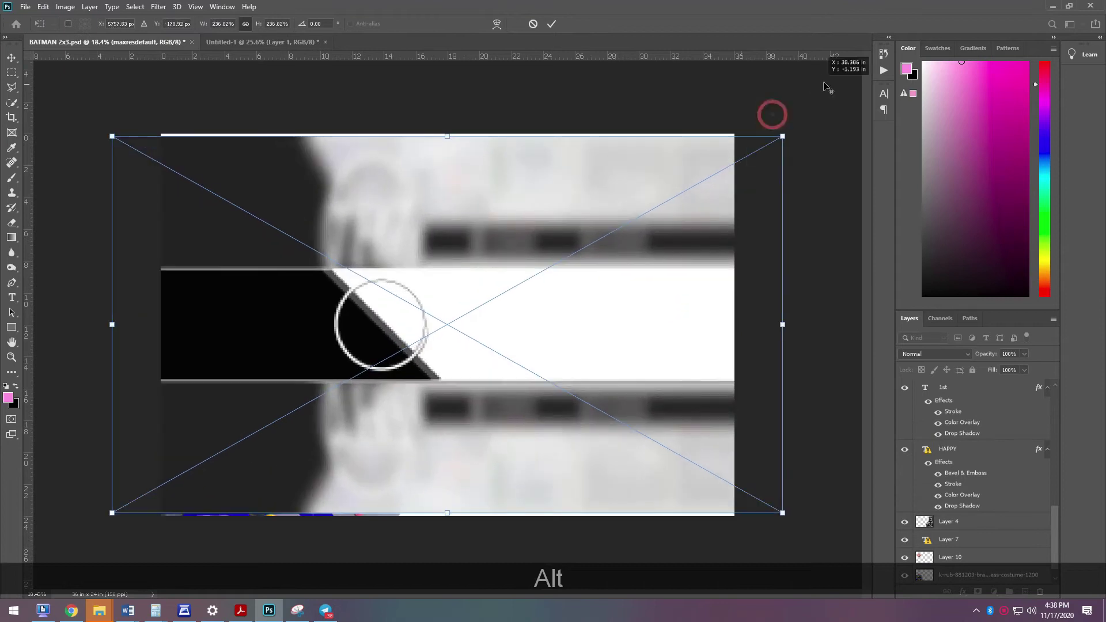
{"action": "key", "text": "Return"}
{"action": "key", "text": "Return"}
{"action": "key", "text": "Return"}
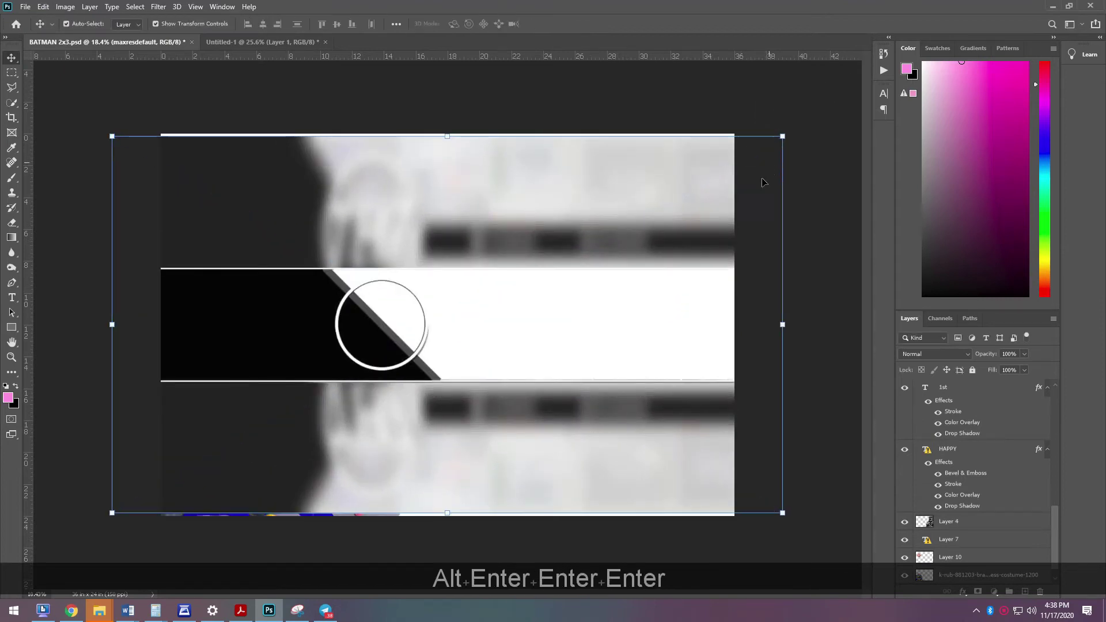
{"action": "left_click_drag", "start_coordinate": [621, 214], "coordinate": [627, 199]}
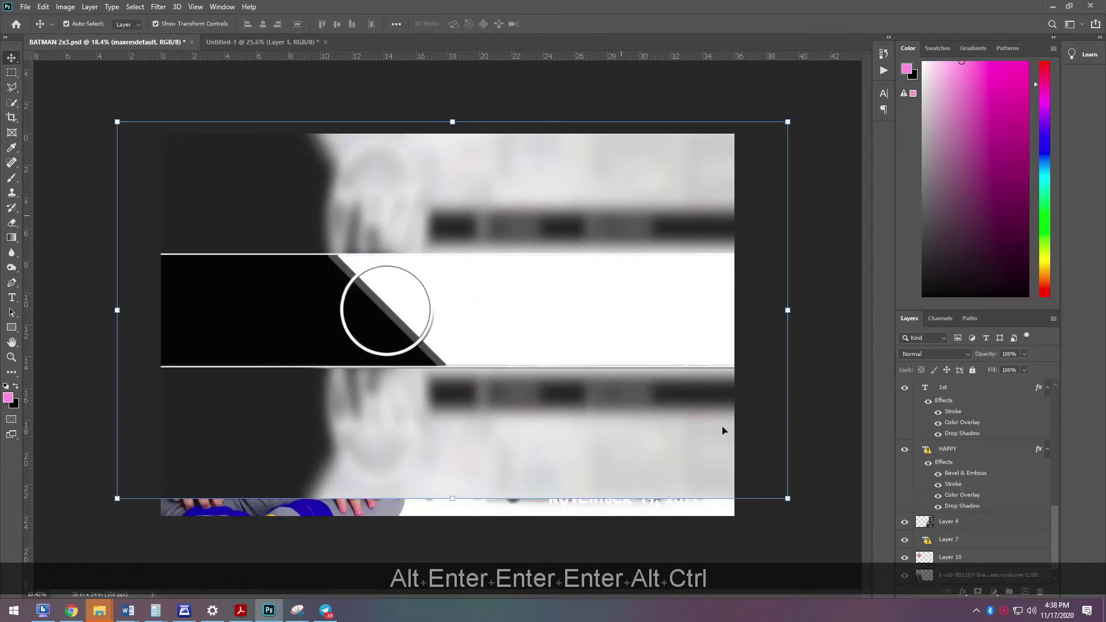
{"action": "key", "text": "ctrl+t"}
{"action": "left_click_drag", "start_coordinate": [788, 500], "coordinate": [787, 499]}
{"action": "key", "text": "Return"}
- Move the maxresdefault layer down just above Background, nudge it right, and select the date layer
{"action": "left_click_drag", "start_coordinate": [922, 389], "coordinate": [971, 561]}
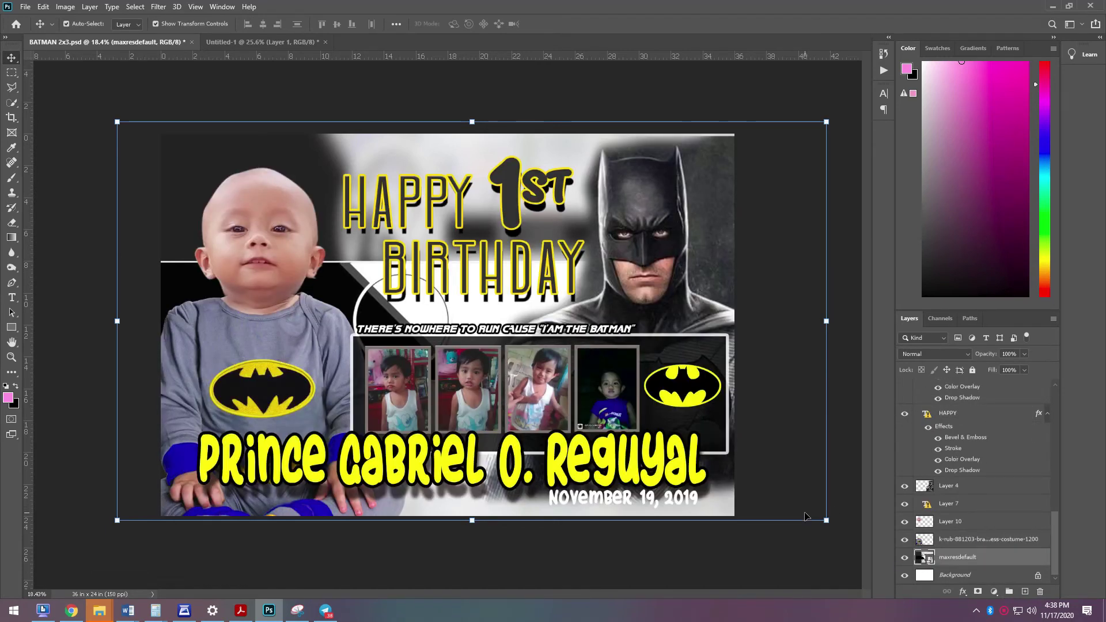
{"action": "key", "text": "Right"}
{"action": "key", "text": "Right"}
{"action": "key", "text": "Right"}
{"action": "key", "text": "Right"}
{"action": "key", "text": "Right"}
{"action": "key", "text": "Right"}
{"action": "key", "text": "Right"}
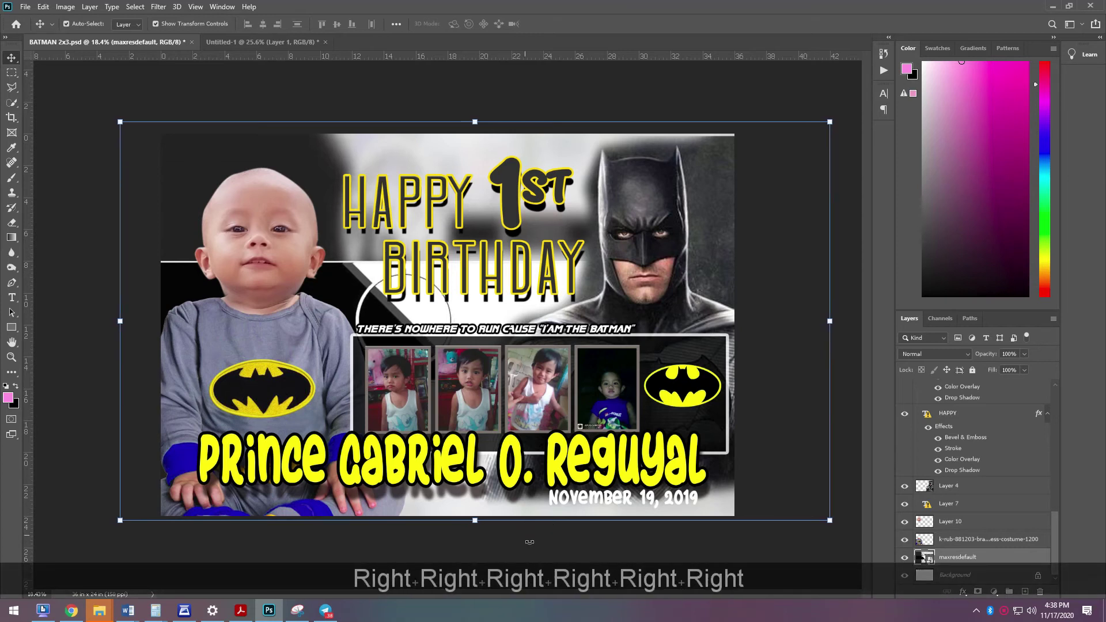
{"action": "left_click", "coordinate": [797, 447]}
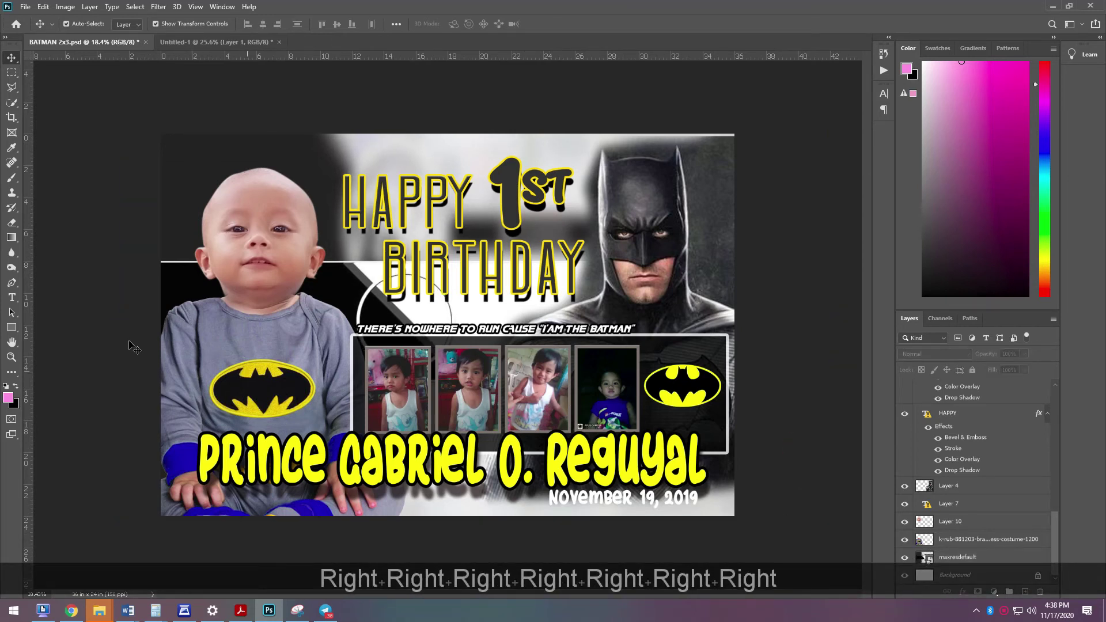
{"action": "left_click", "coordinate": [642, 250]}
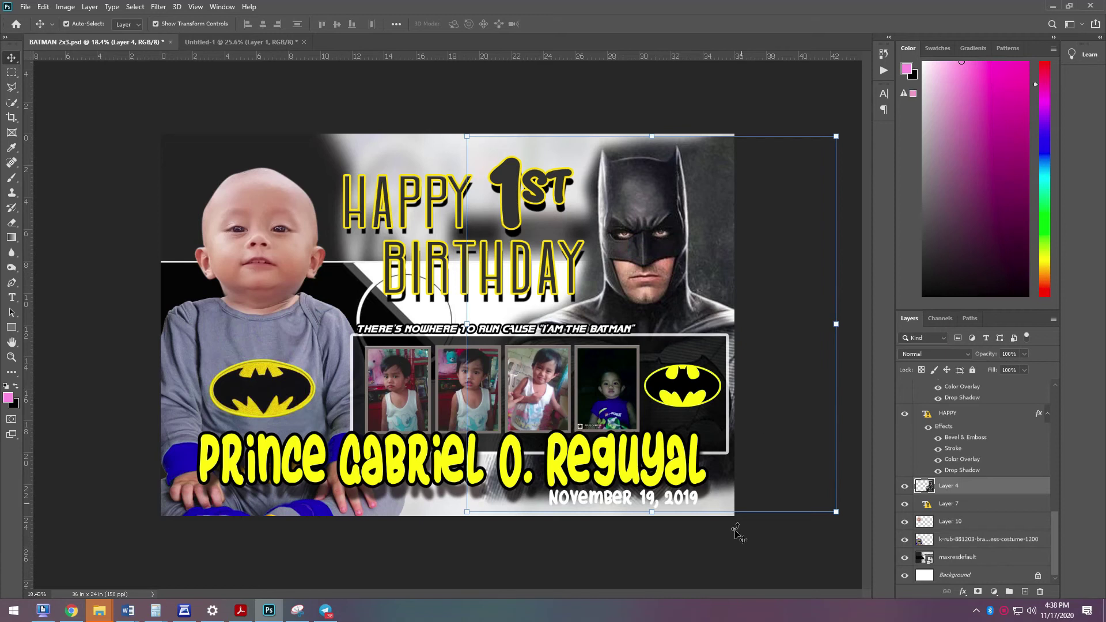
{"action": "left_click", "coordinate": [741, 564]}
{"action": "left_click", "coordinate": [728, 505]}
{"action": "left_click", "coordinate": [689, 504]}
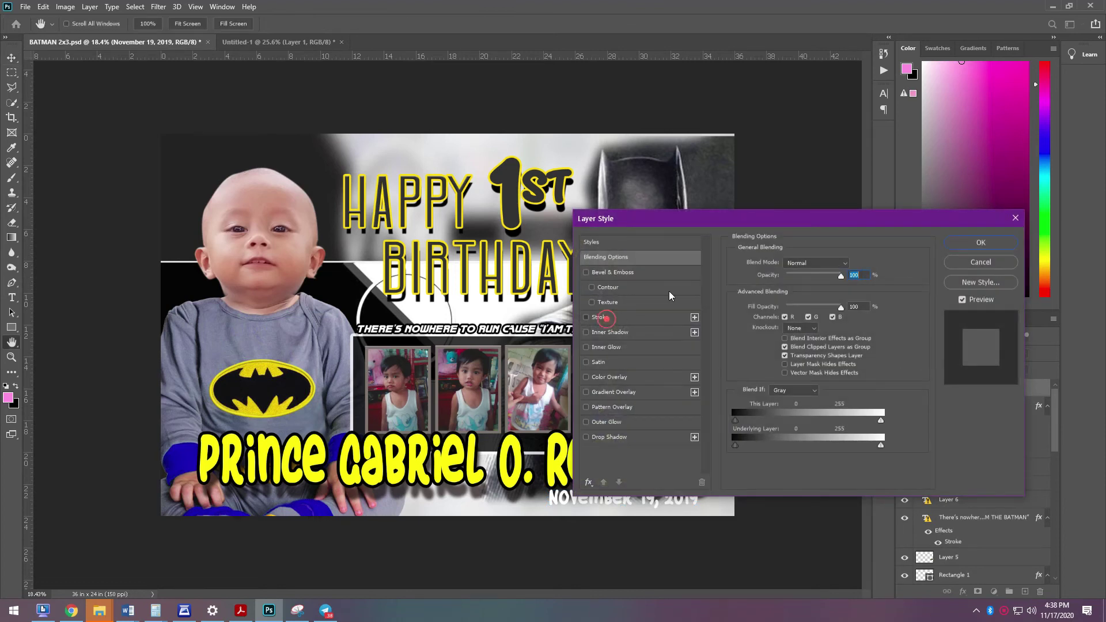
- Give the date a 1 px near-black (010101) stroke layer style
{"action": "left_click", "coordinate": [606, 317]}
{"action": "left_click_drag", "start_coordinate": [750, 219], "coordinate": [739, 78]}
{"action": "left_click", "coordinate": [748, 203]}
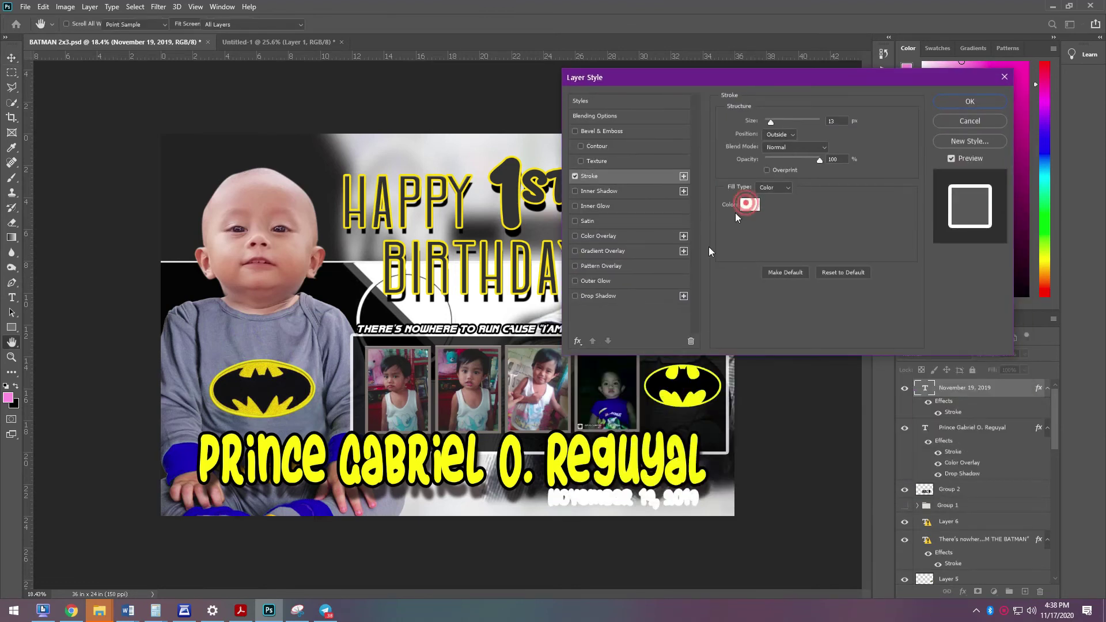
{"action": "left_click", "coordinate": [265, 506]}
{"action": "left_click", "coordinate": [452, 345]}
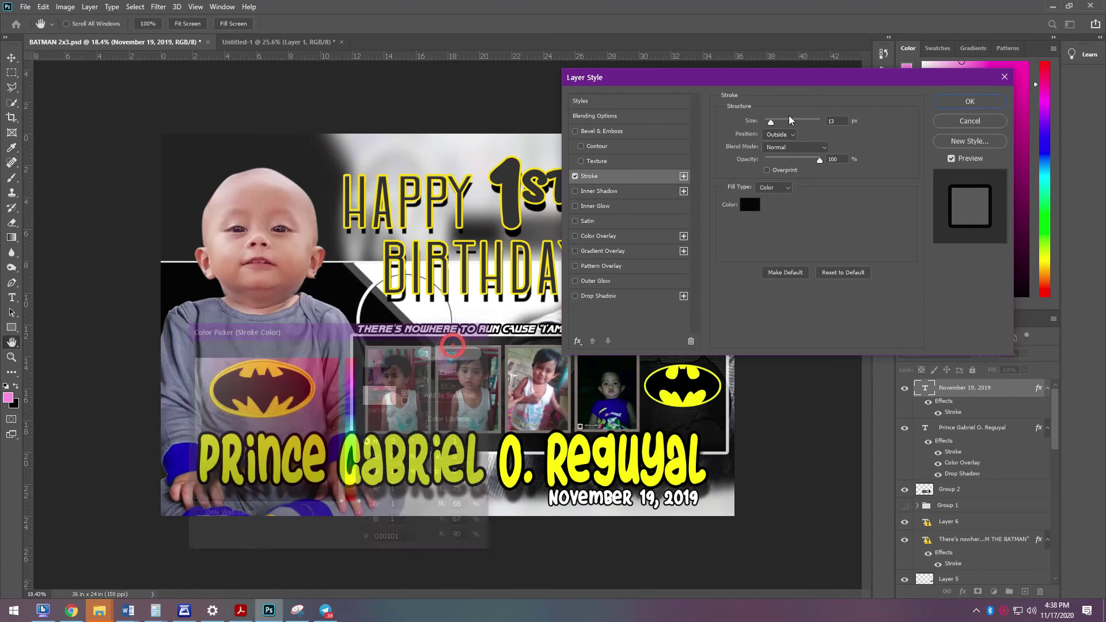
{"action": "left_click_drag", "start_coordinate": [770, 121], "coordinate": [771, 131]}
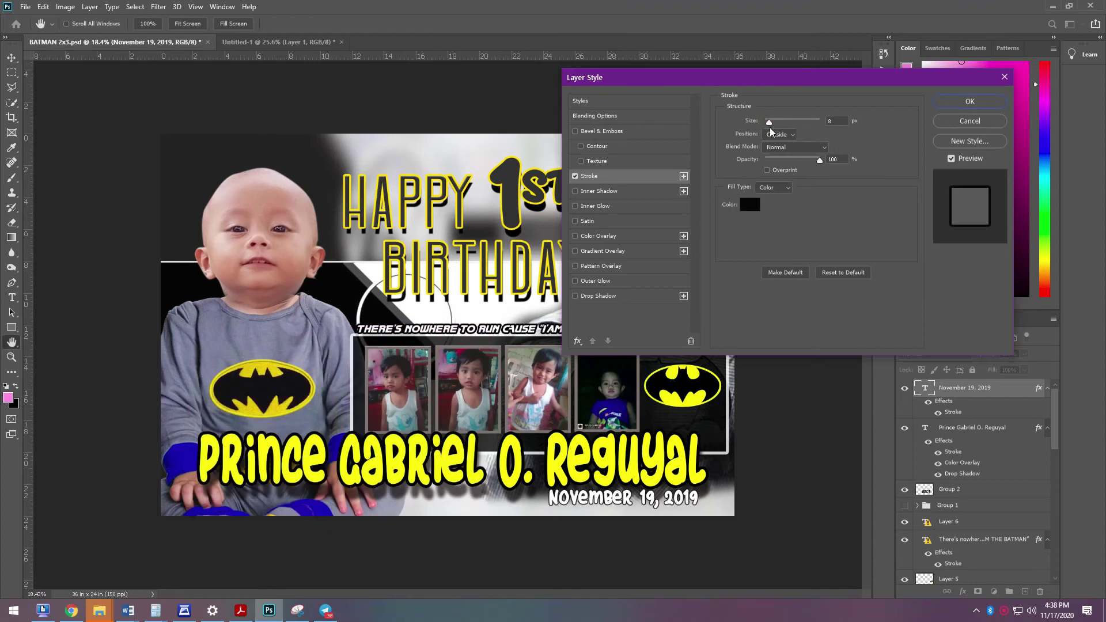
{"action": "left_click", "coordinate": [969, 102]}
- Nudge the date text a few pixels down and to the right with the Move tool
{"action": "key", "text": "v"}
{"action": "key", "text": "Down"}
{"action": "key", "text": "Right"}
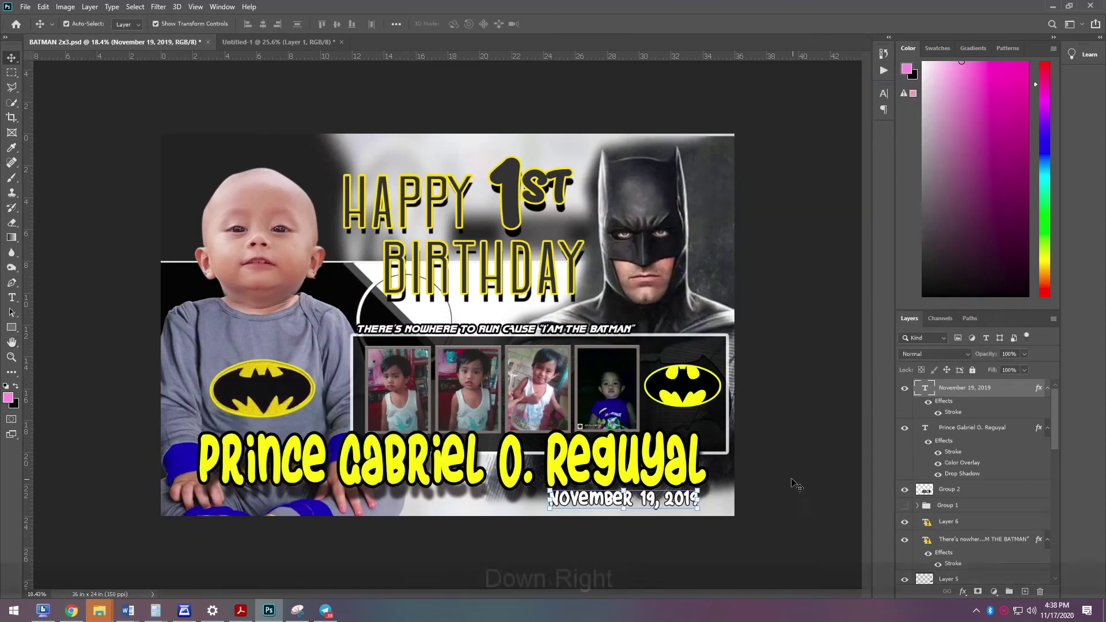
{"action": "key", "text": "Down"}
{"action": "key", "text": "Right"}
{"action": "key", "text": "Right"}
{"action": "key", "text": "Right"}
{"action": "key", "text": "Down"}
{"action": "key", "text": "Right"}
{"action": "key", "text": "Right"}
{"action": "key", "text": "Right"}
{"action": "key", "text": "Right"}
{"action": "left_click", "coordinate": [780, 478]}
- Delete the old photo strip group, then switch to the File Explorer photo folder
{"action": "left_click", "coordinate": [410, 393]}
{"action": "key", "text": "Delete"}
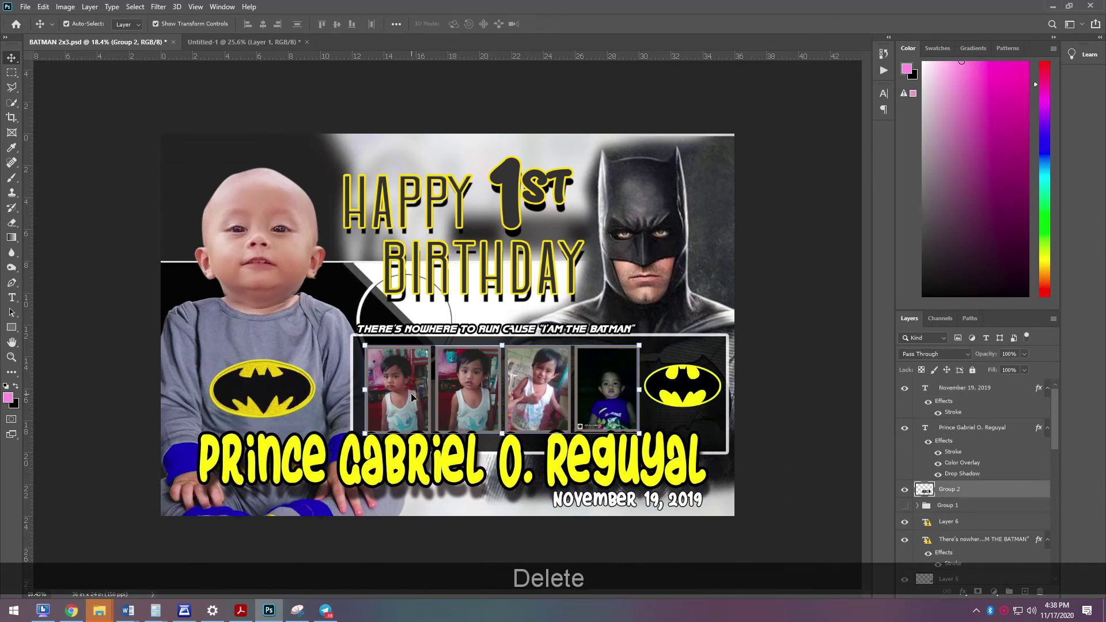
{"action": "key", "text": "alt+Tab"}
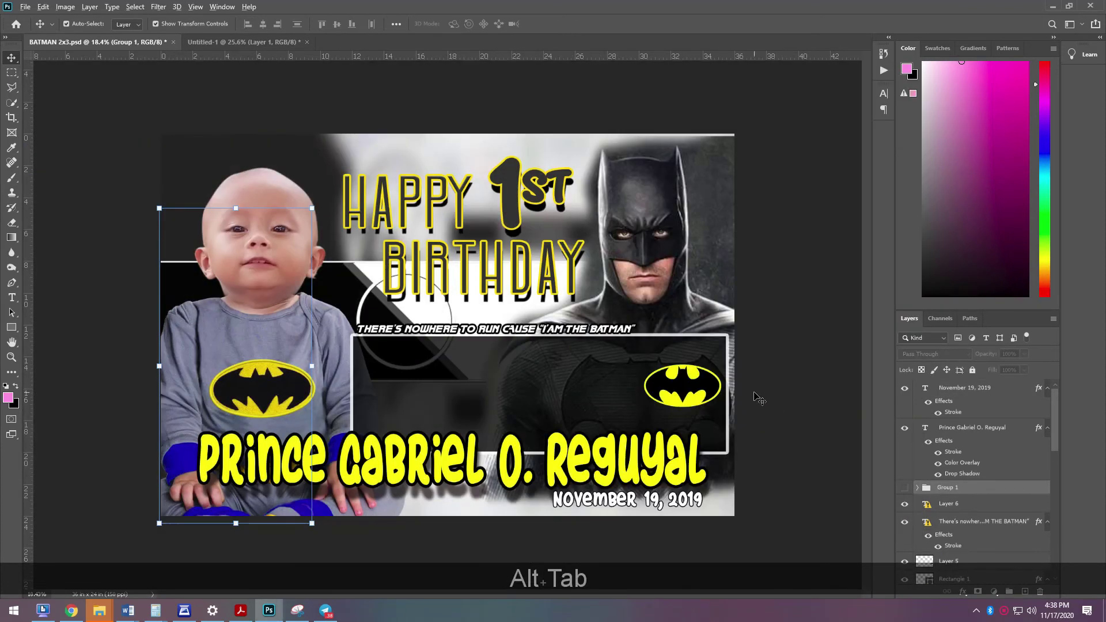
{"action": "key", "text": "alt+Tab"}
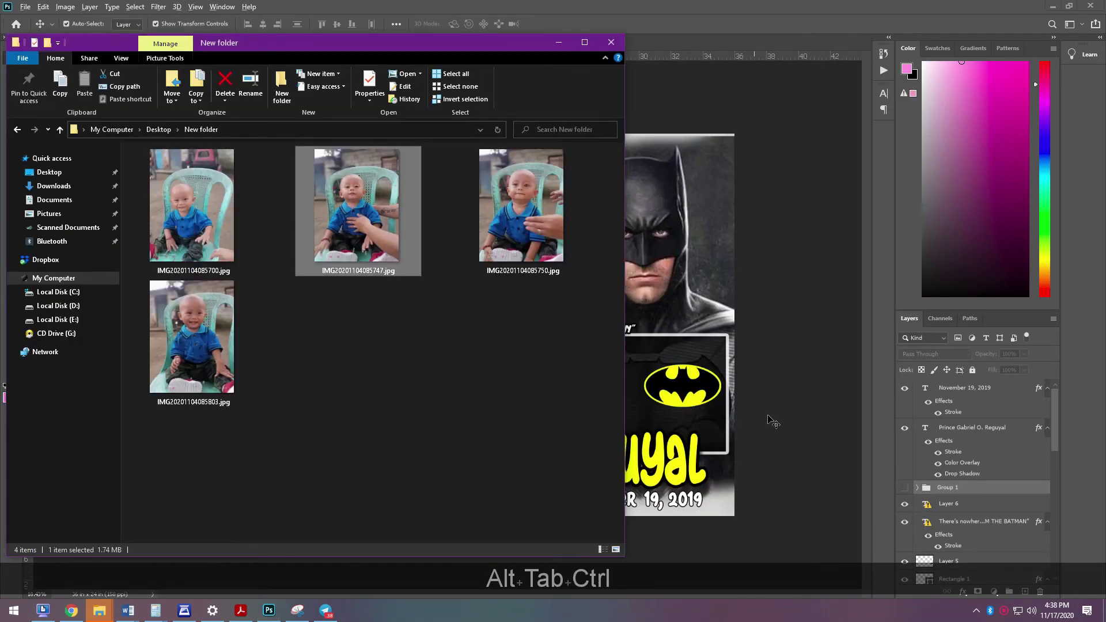
- Save the document, then drag all four baby JPGs from New folder onto the canvas and place them
{"action": "key", "text": "ctrl+s"}
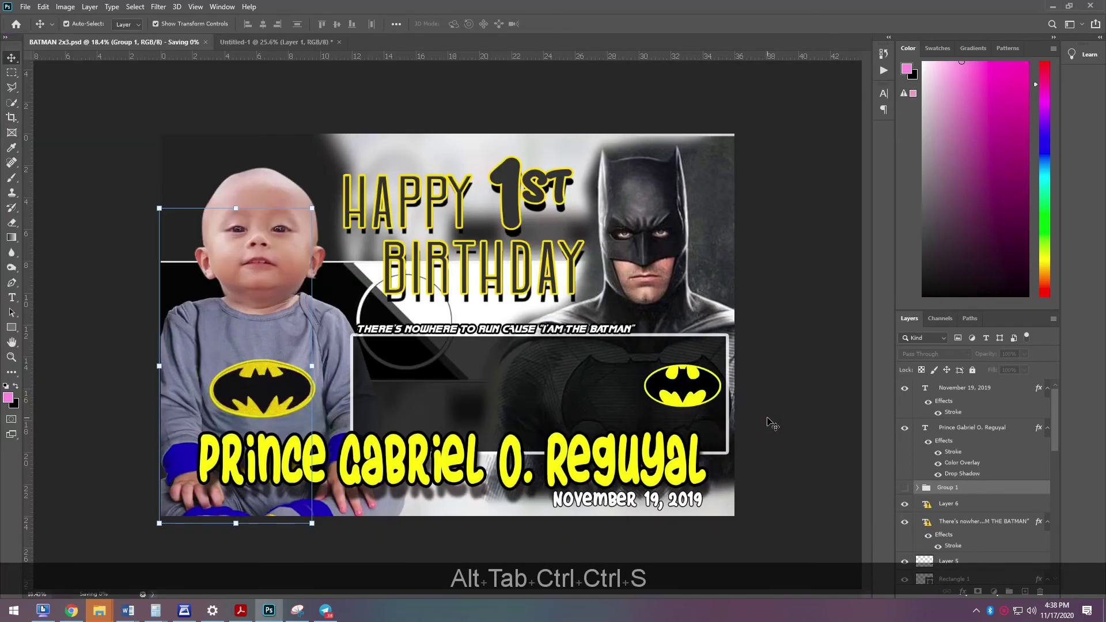
{"action": "key", "text": "alt+Tab"}
{"action": "left_click", "coordinate": [213, 229]}
{"action": "left_click", "coordinate": [215, 330], "text": "ctrl+shift"}
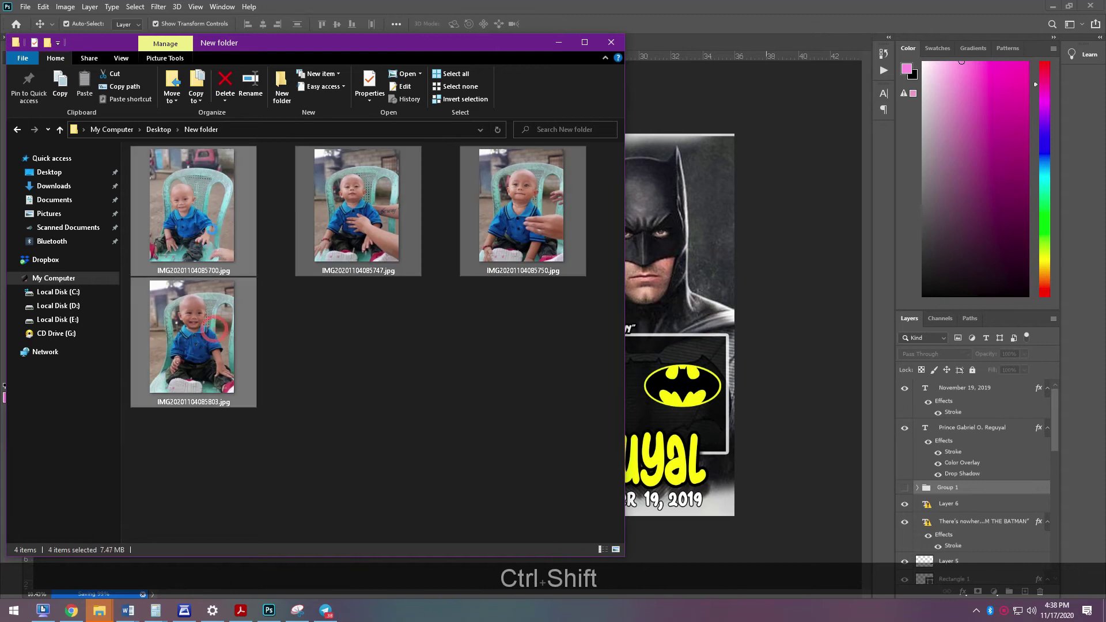
{"action": "left_click_drag", "start_coordinate": [212, 228], "coordinate": [753, 268]}
{"action": "left_click_drag", "start_coordinate": [607, 290], "coordinate": [603, 290]}
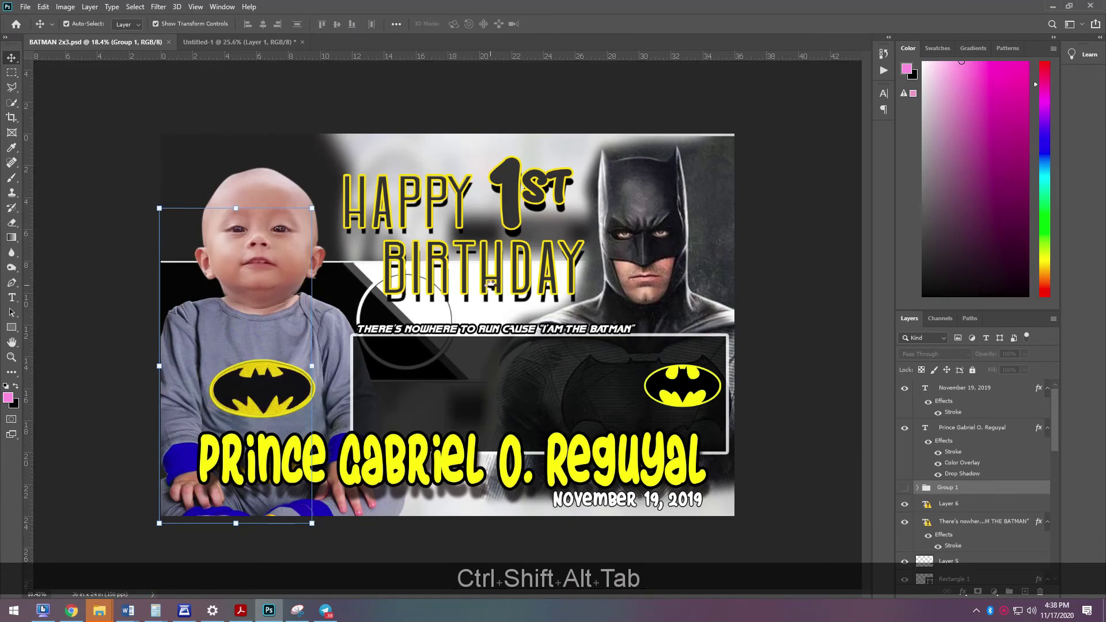
{"action": "key", "text": "Return"}
{"action": "key", "text": "Return"}
{"action": "key", "text": "Return"}
{"action": "key", "text": "Return"}
{"action": "key", "text": "Return"}
{"action": "key", "text": "Return"}
{"action": "key", "text": "Return"}
{"action": "key", "text": "Return"}
{"action": "key", "text": "Return"}
{"action": "key", "text": "Return"}
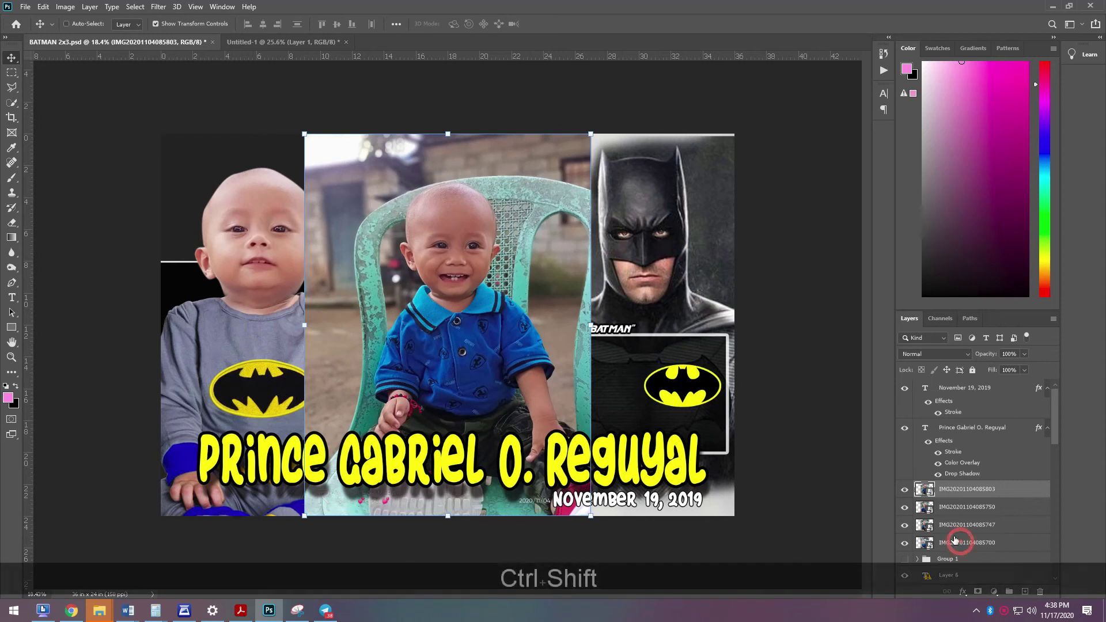
- Shrink all four photo layers together to about 25% and move them into the framed strip
{"action": "left_click", "coordinate": [960, 543], "text": "ctrl+shift"}
{"action": "left_click_drag", "start_coordinate": [589, 129], "coordinate": [365, 406]}
{"action": "key", "text": "Return"}
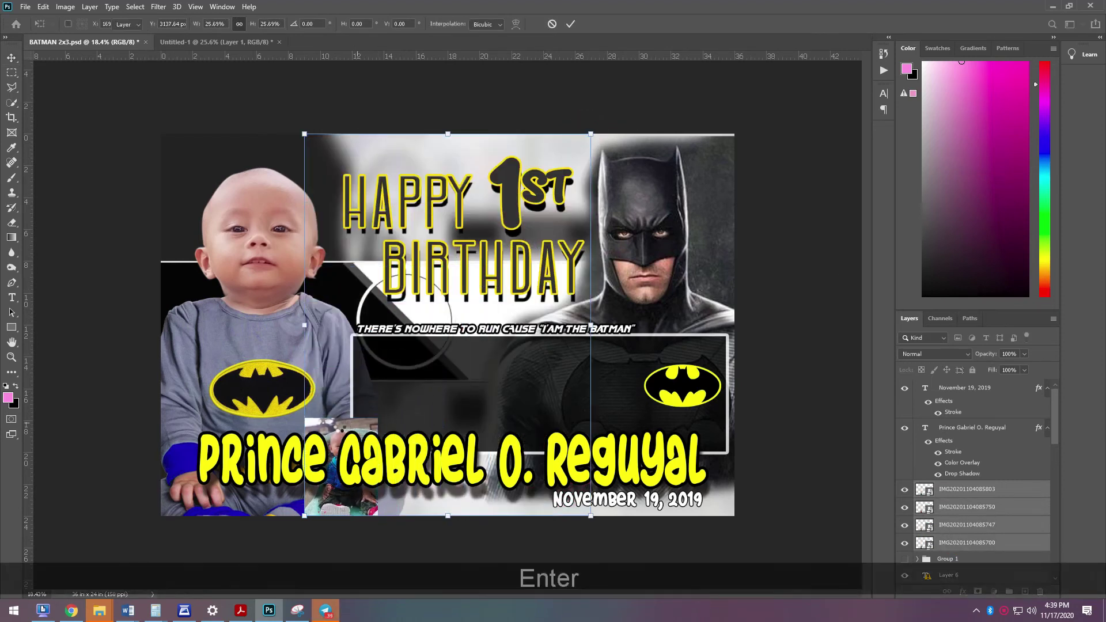
{"action": "left_click_drag", "start_coordinate": [344, 428], "coordinate": [407, 353]}
{"action": "left_click", "coordinate": [795, 425]}
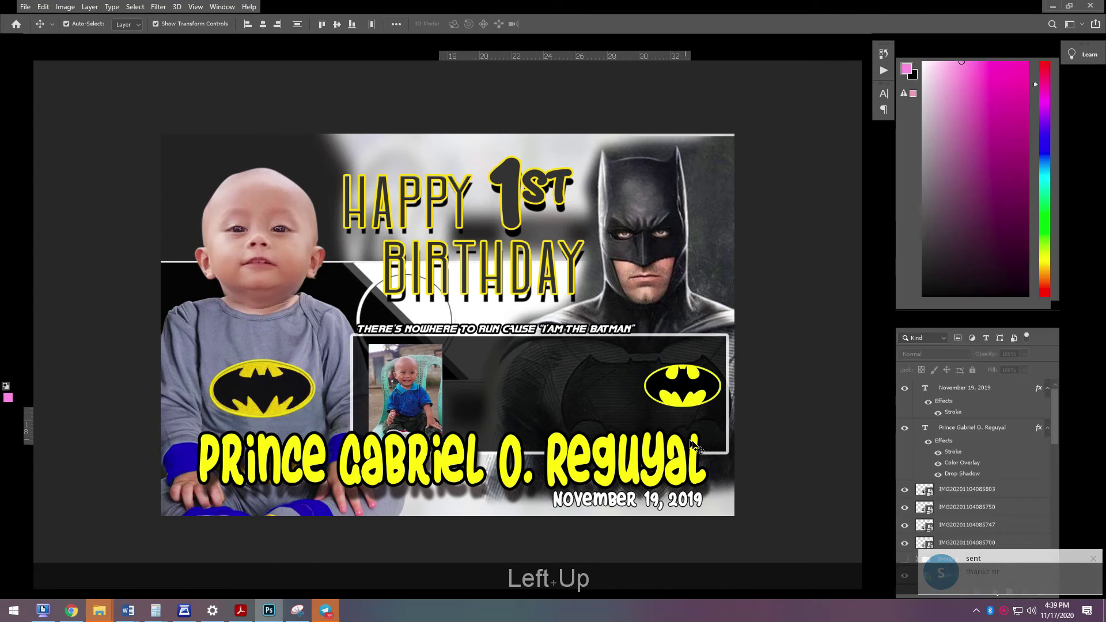
- Slide photos into the second and third slots beside the first one
{"action": "left_click_drag", "start_coordinate": [413, 393], "coordinate": [492, 393]}
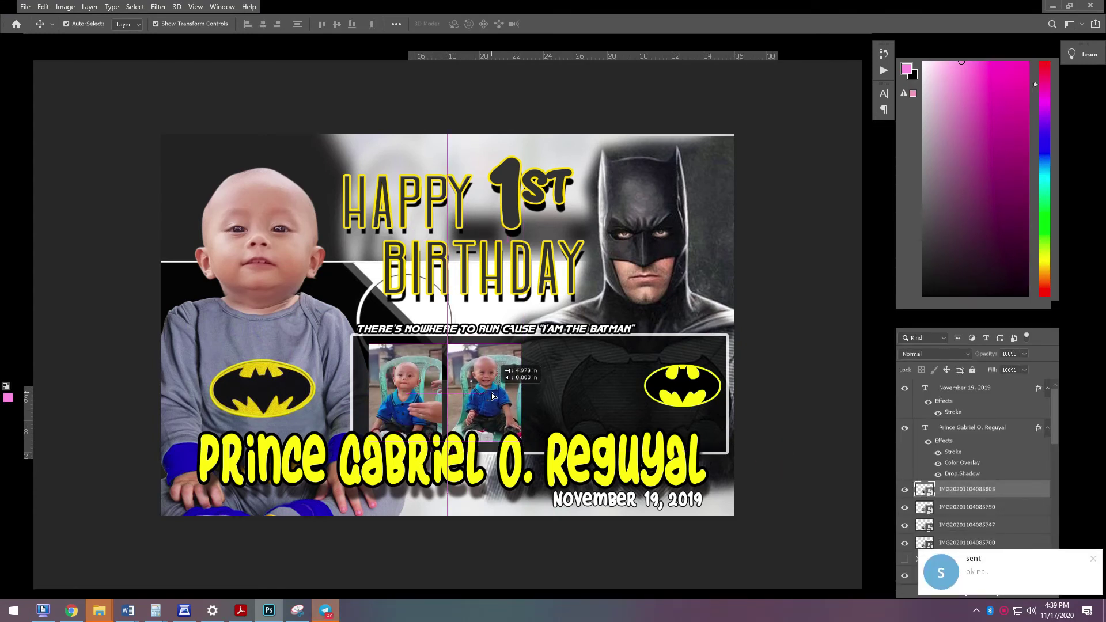
{"action": "key", "text": "Left"}
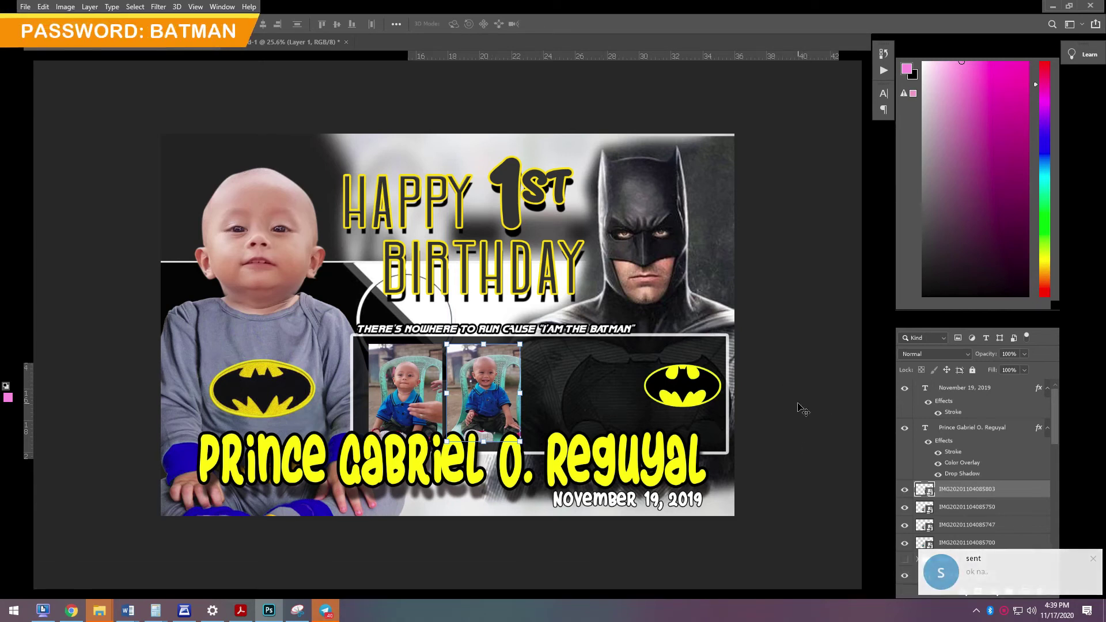
{"action": "left_click_drag", "start_coordinate": [496, 394], "coordinate": [575, 395]}
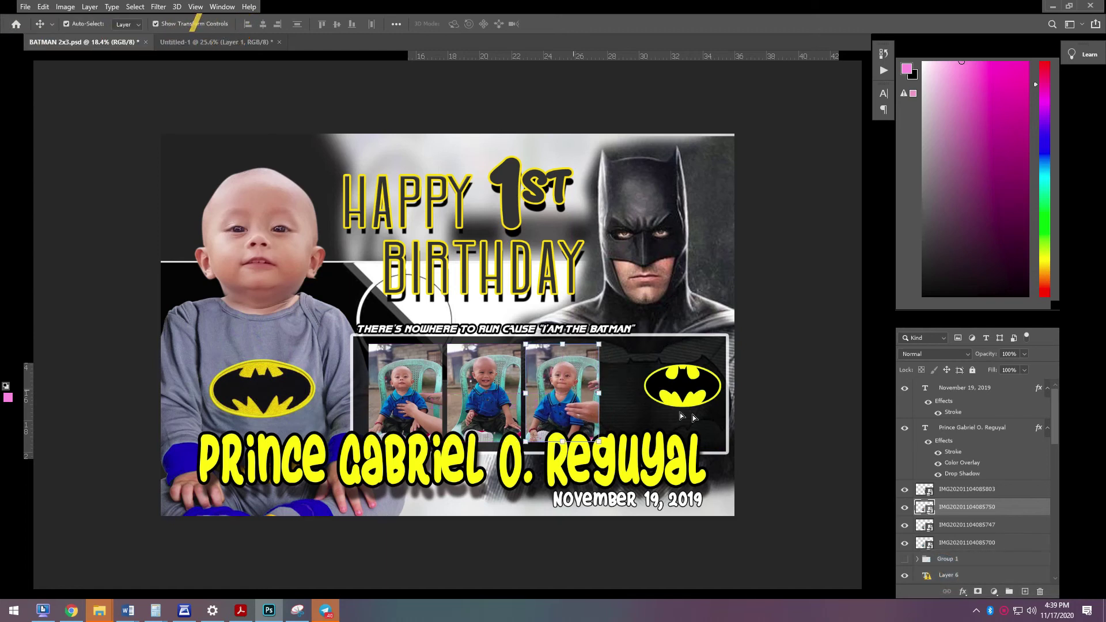
{"action": "left_click", "coordinate": [775, 438]}
- Shrink the three placed photos to 94% and nudge them left and up
{"action": "left_click", "coordinate": [588, 393]}
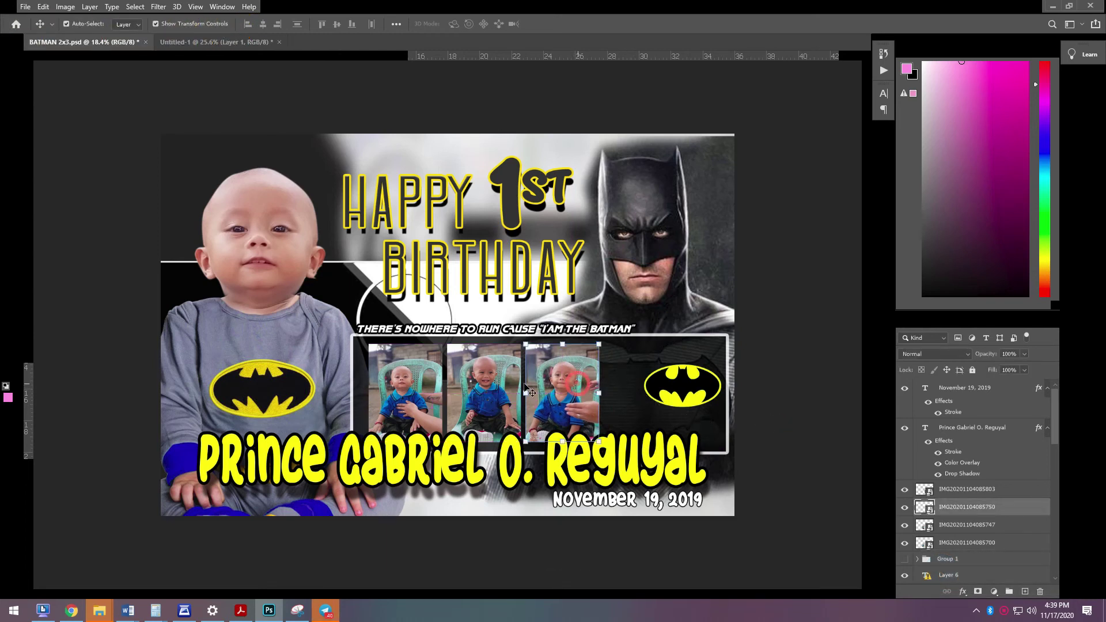
{"action": "left_click", "coordinate": [406, 386], "text": "shift"}
{"action": "left_click_drag", "start_coordinate": [599, 345], "coordinate": [586, 347]}
{"action": "key", "text": "Return"}
{"action": "key", "text": "Left"}
{"action": "key", "text": "Left"}
{"action": "key", "text": "Left"}
{"action": "key", "text": "Up"}
{"action": "key", "text": "Up"}
{"action": "key", "text": "Up"}
{"action": "left_click", "coordinate": [804, 438]}
- Move the last photo into the fourth slot and shrink it slightly to fit
{"action": "left_click_drag", "start_coordinate": [426, 353], "coordinate": [637, 363]}
{"action": "left_click_drag", "start_coordinate": [656, 445], "coordinate": [653, 443]}
{"action": "key", "text": "Return"}
{"action": "left_click", "coordinate": [708, 403]}
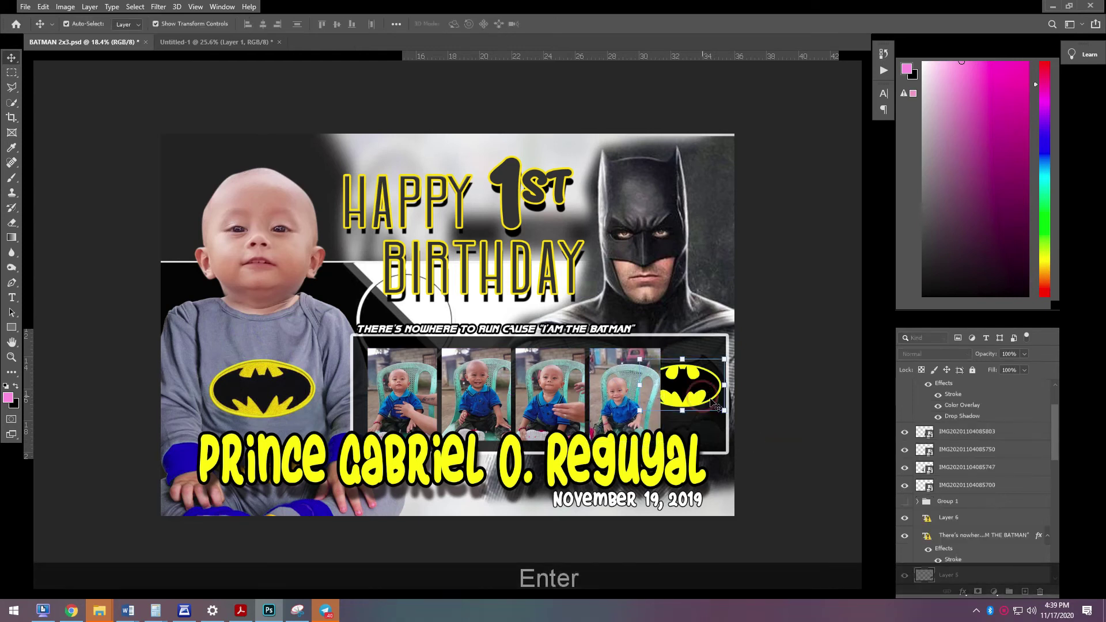
- Drag bat-logo Layer 5 above the November 19, 2019 date layer in the Layers panel
{"action": "scroll", "coordinate": [987, 530], "scroll_direction": "down", "scroll_amount": 3}
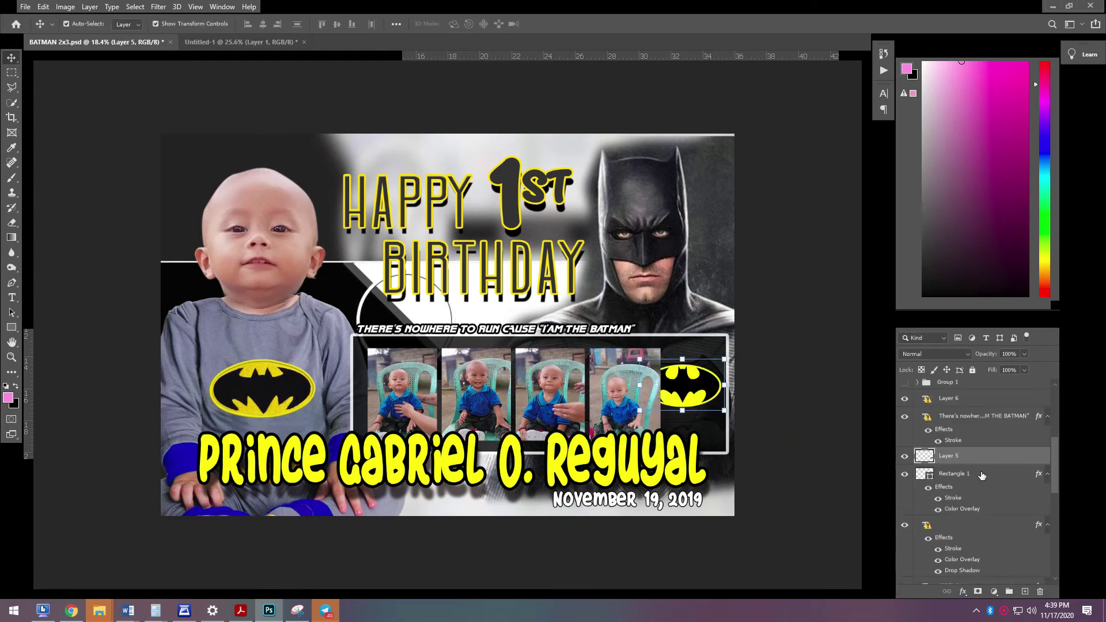
{"action": "scroll", "coordinate": [982, 452], "scroll_direction": "up", "scroll_amount": 5}
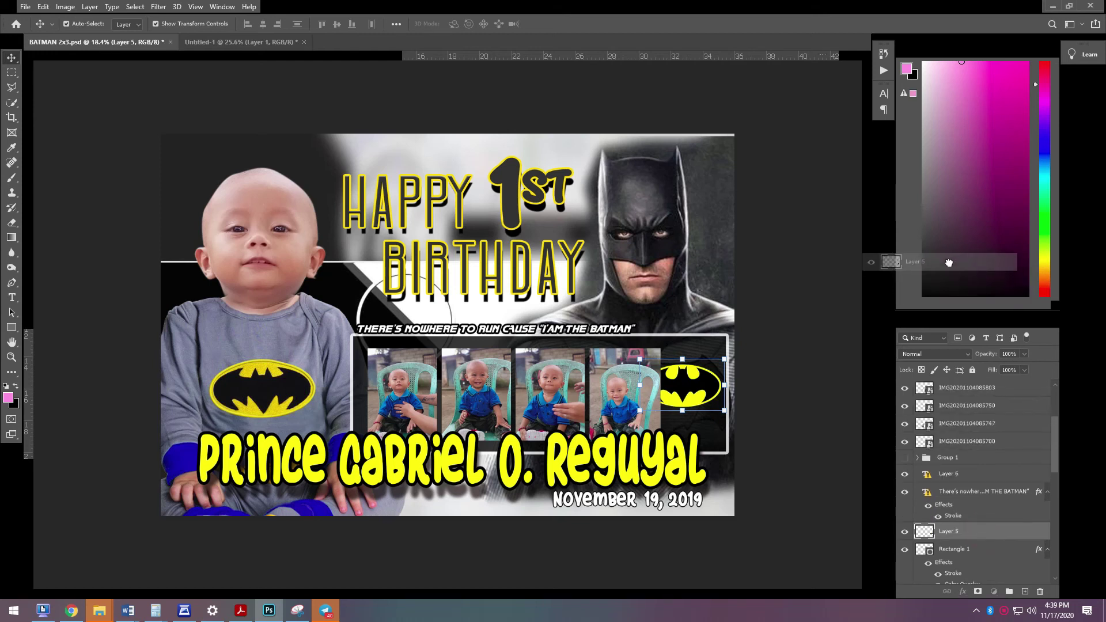
{"action": "left_click_drag", "start_coordinate": [968, 385], "coordinate": [968, 384]}
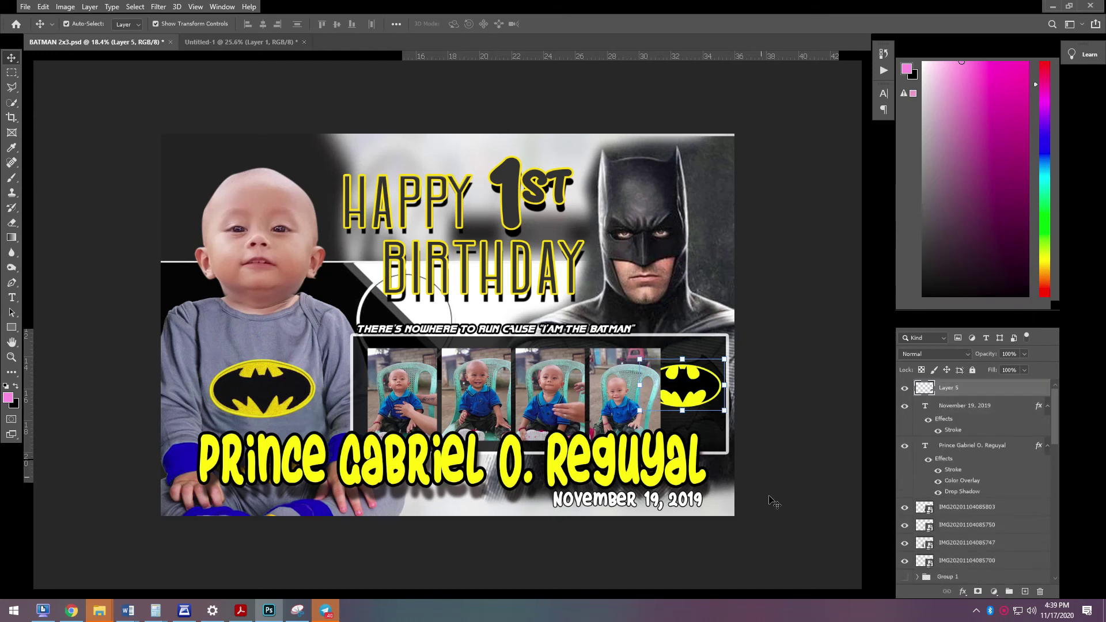
{"action": "left_click", "coordinate": [778, 509]}
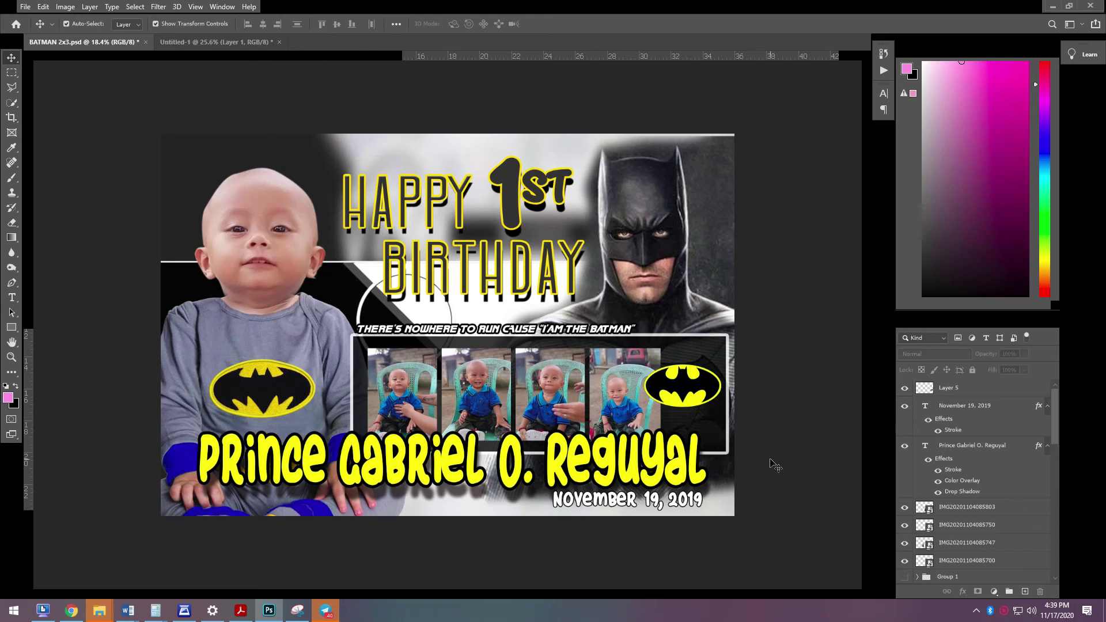
{"action": "left_click", "coordinate": [363, 302]}
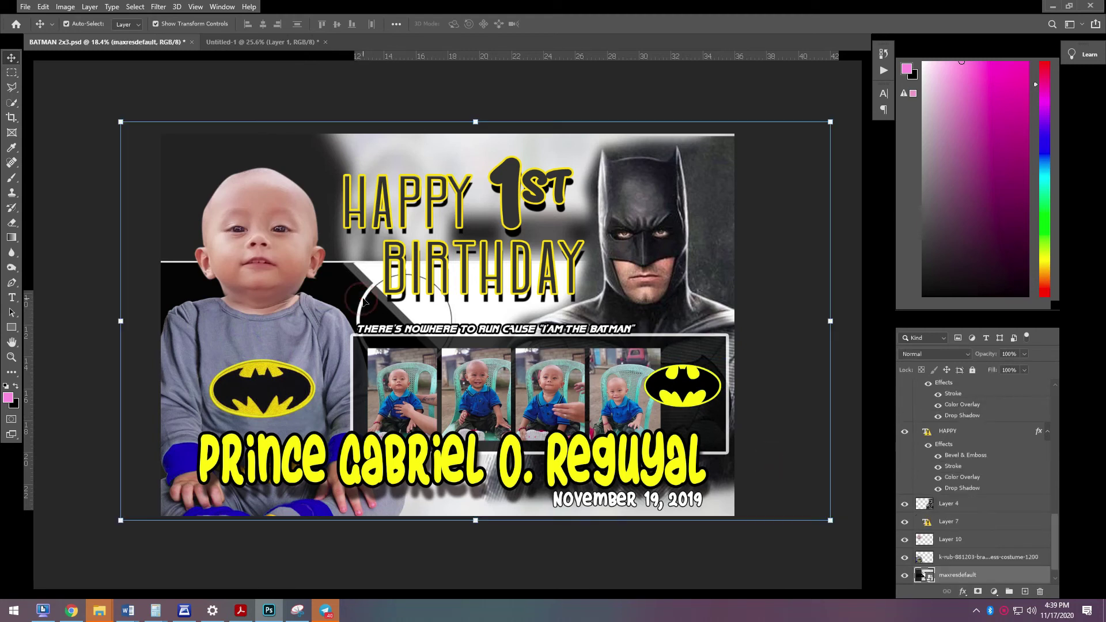
- Select the maxresdefault background and enlarge it to about 372%, well past the canvas
{"action": "left_click", "coordinate": [246, 83]}
{"action": "scroll", "coordinate": [443, 288], "scroll_direction": "down", "scroll_amount": 1}
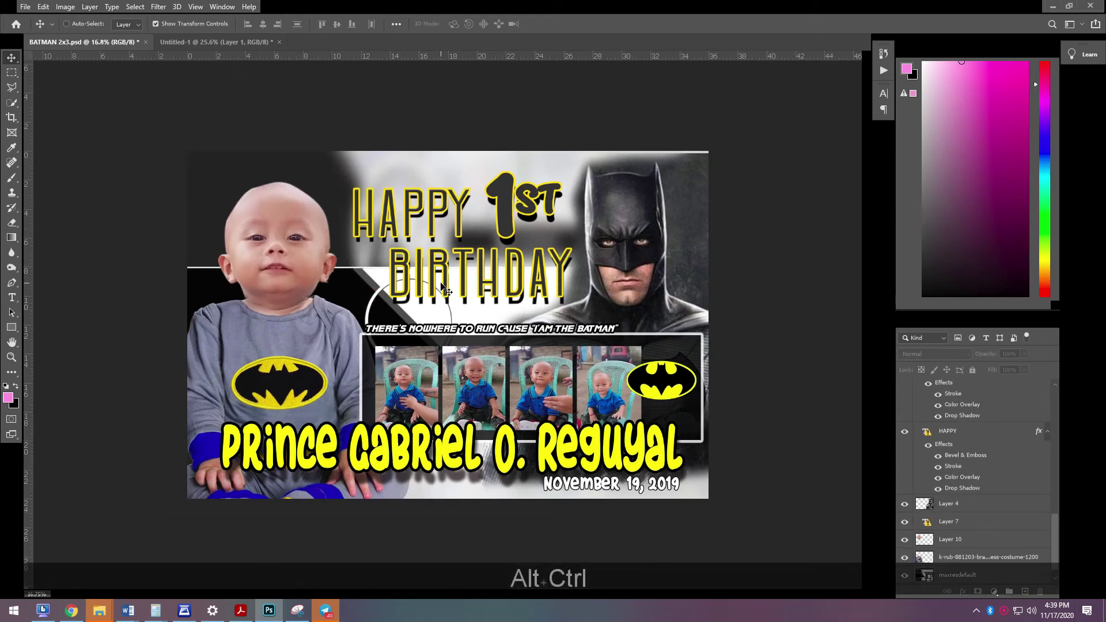
{"action": "scroll", "coordinate": [442, 284], "scroll_direction": "up", "scroll_amount": 1}
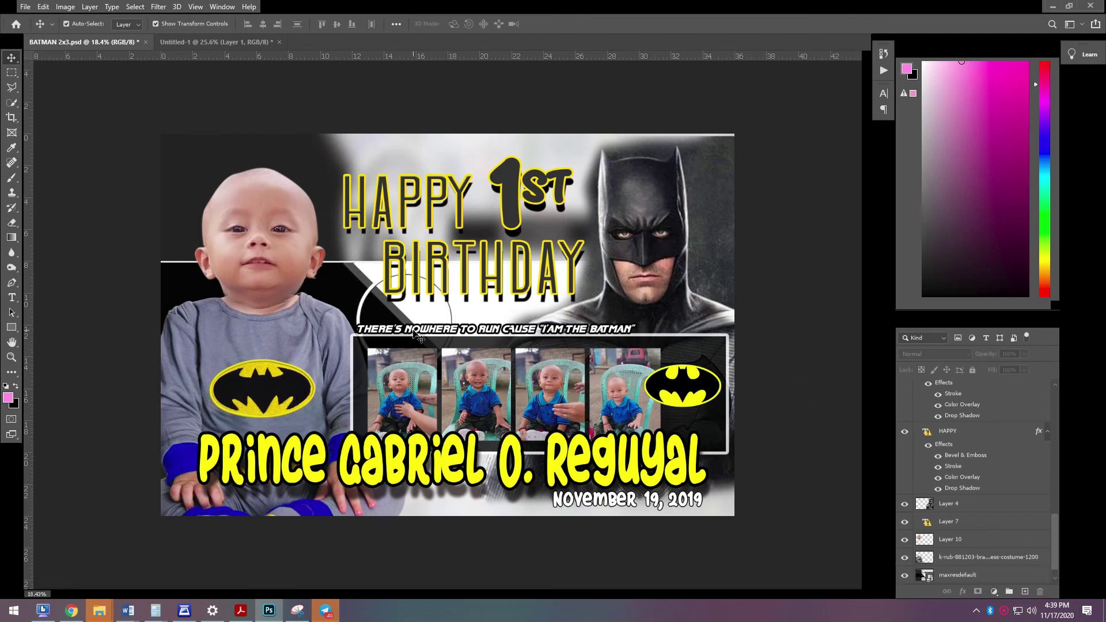
{"action": "left_click", "coordinate": [297, 147]}
{"action": "scroll", "coordinate": [656, 513], "scroll_direction": "down", "scroll_amount": 3}
{"action": "left_click_drag", "start_coordinate": [743, 489], "coordinate": [925, 560]}
{"action": "key", "text": "Return"}
{"action": "key", "text": "Return"}
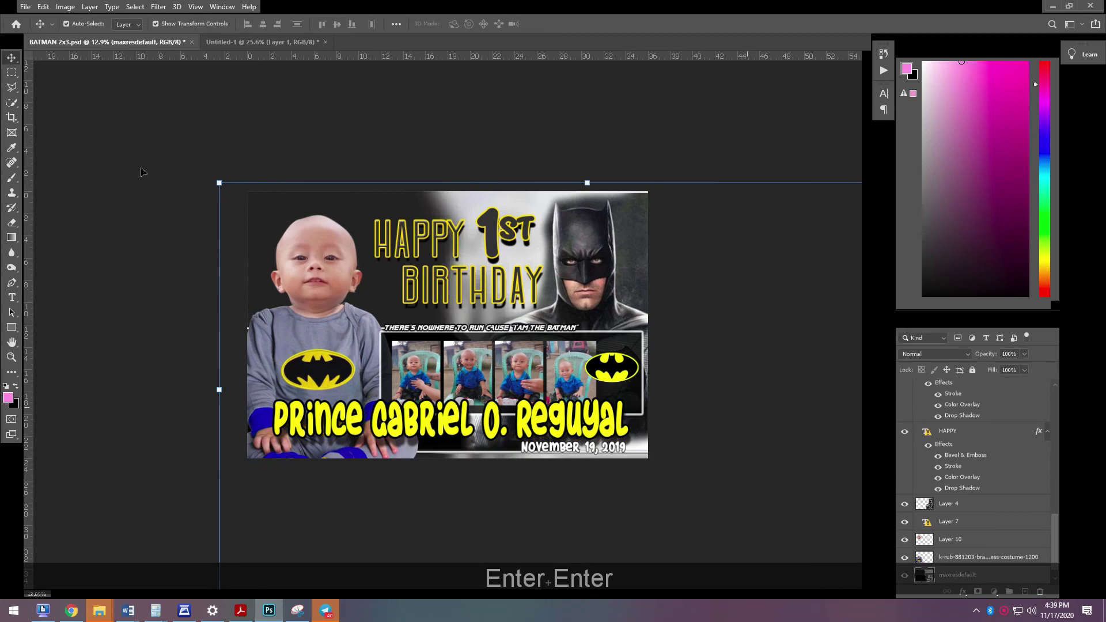
- Reposition the enlarged background image leftward and commit its placement
{"action": "left_click_drag", "start_coordinate": [265, 207], "coordinate": [202, 204]}
{"action": "key", "text": "Return"}
{"action": "key", "text": "Return"}
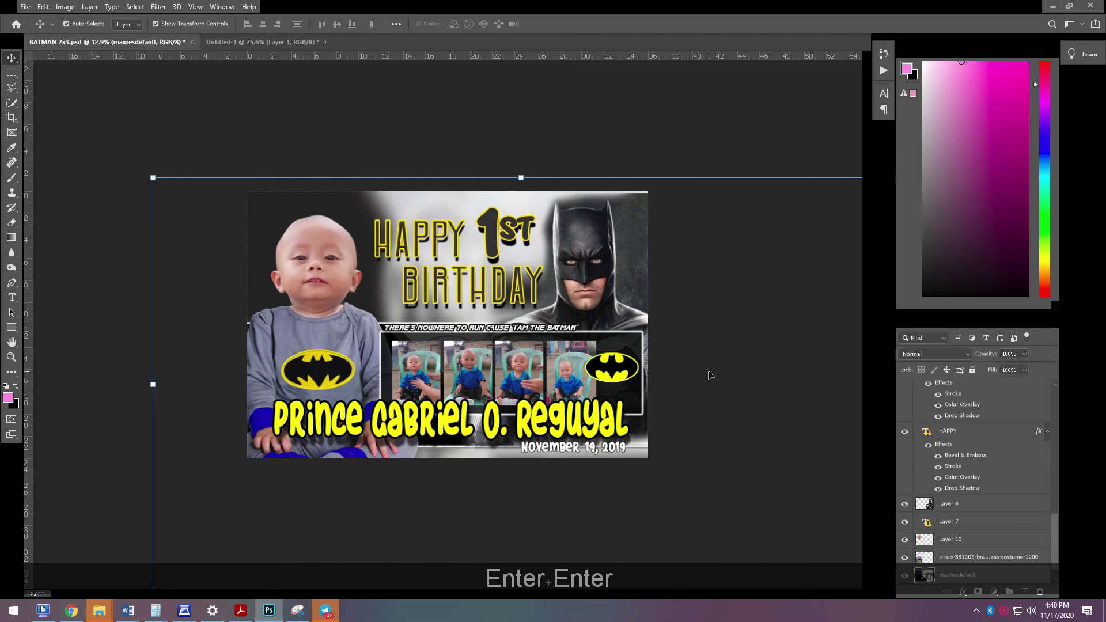
{"action": "left_click", "coordinate": [714, 377]}
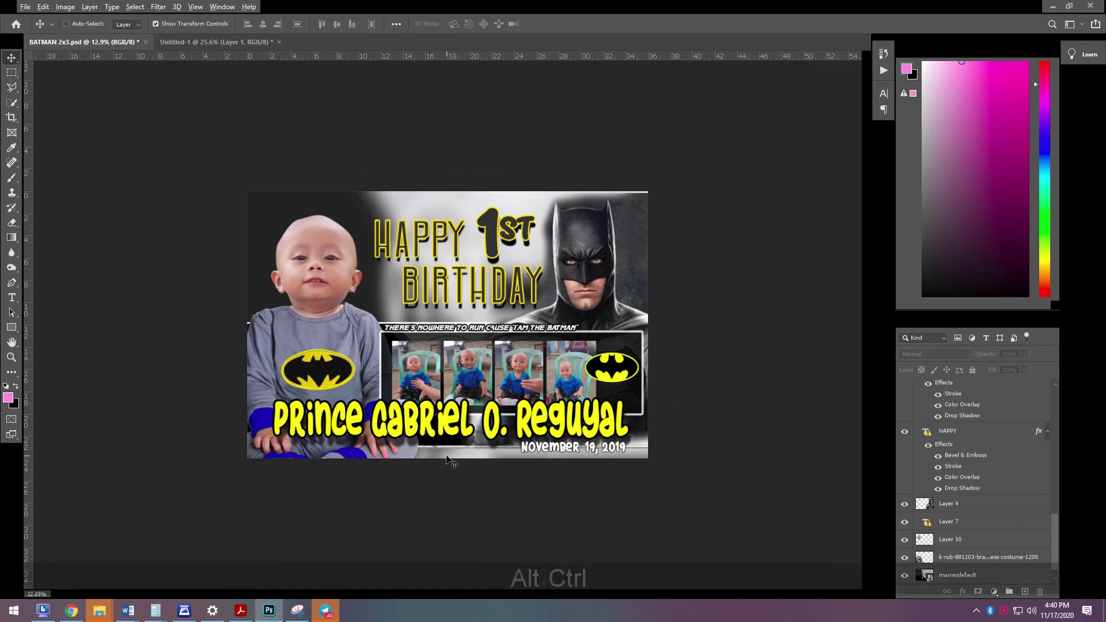
{"action": "scroll", "coordinate": [449, 459], "scroll_direction": "up", "scroll_amount": 1}
{"action": "scroll", "coordinate": [449, 460], "scroll_direction": "up", "scroll_amount": 1}
{"action": "scroll", "coordinate": [453, 461], "scroll_direction": "up", "scroll_amount": 1}
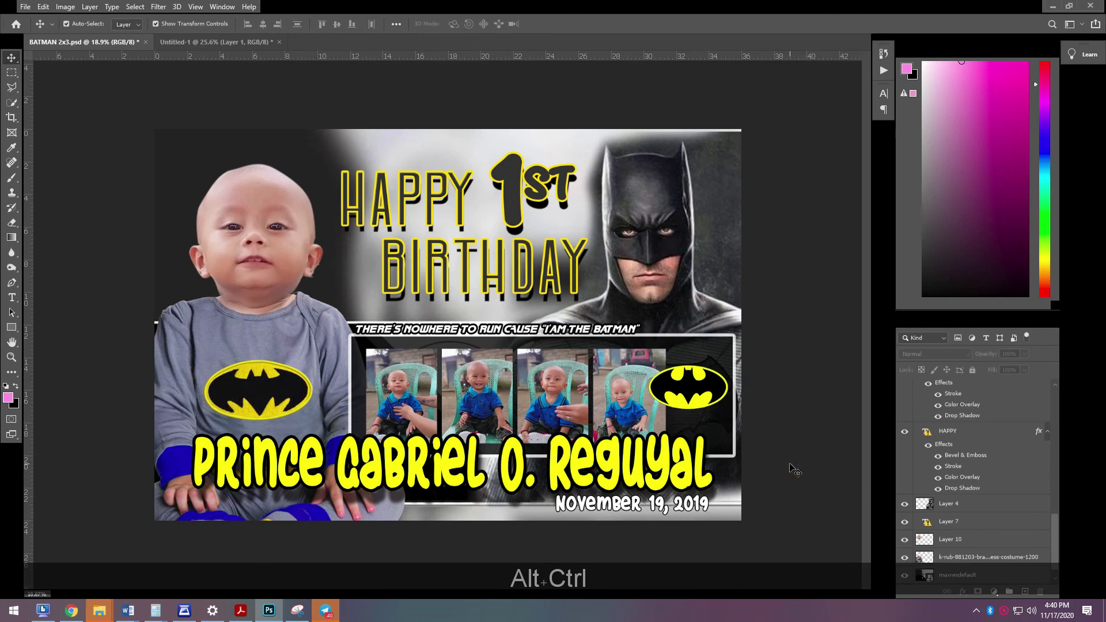
- Replace the year 19 with 20 so the date reads November 19, 2020, then nudge it down
{"action": "key", "text": "t"}
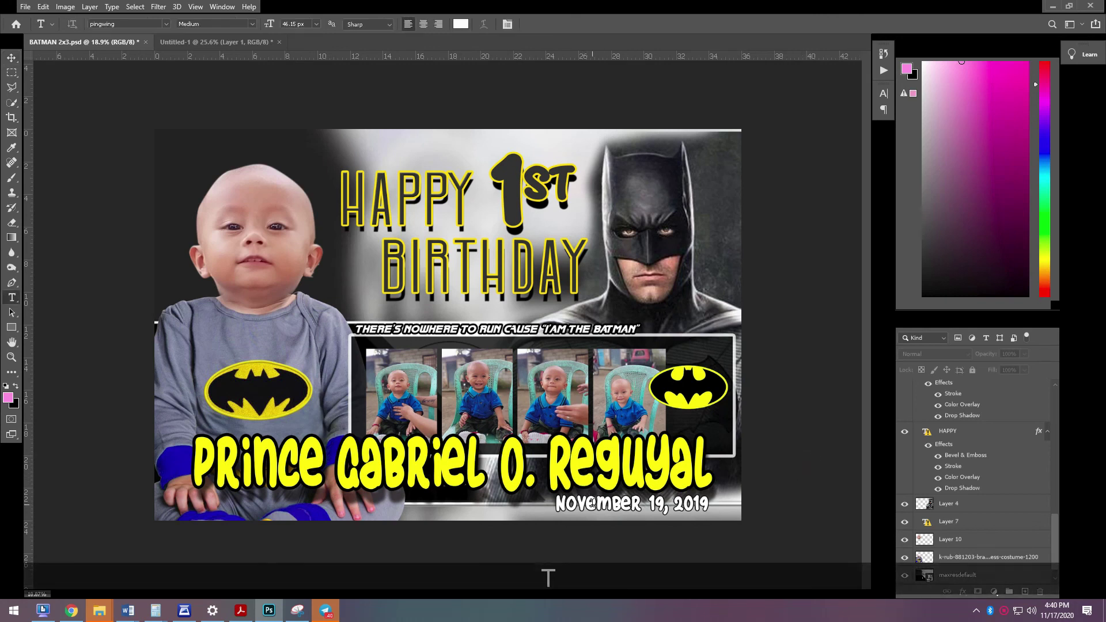
{"action": "left_click_drag", "start_coordinate": [691, 509], "coordinate": [708, 507]}
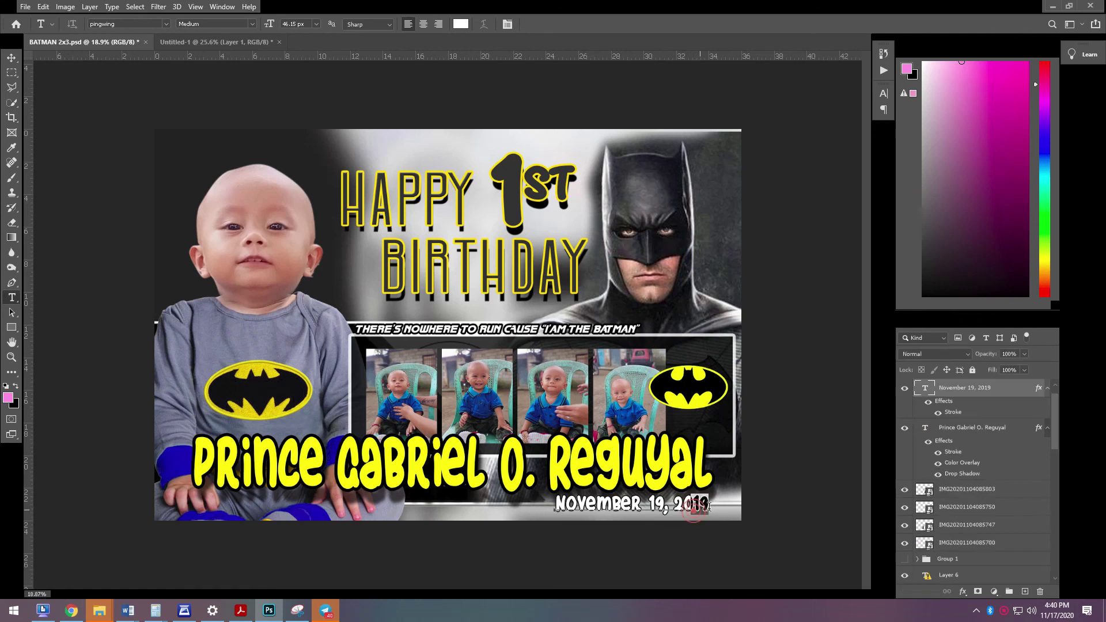
{"action": "type", "text": "20"}
{"action": "key", "text": "Return"}
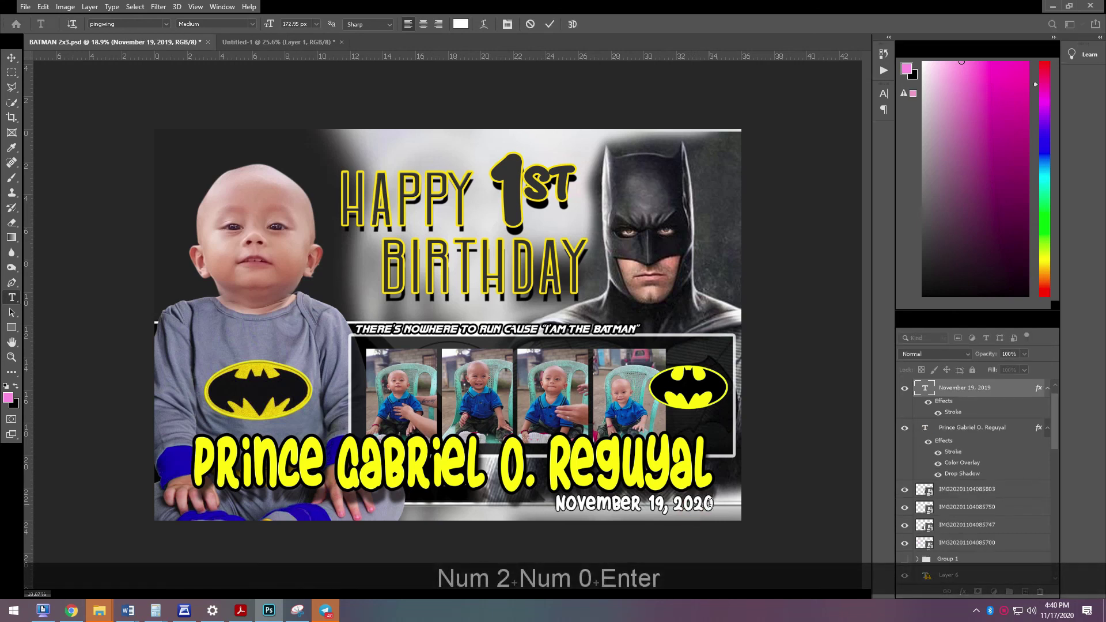
{"action": "left_click", "coordinate": [12, 58]}
{"action": "key", "text": "Down"}
{"action": "key", "text": "Down"}
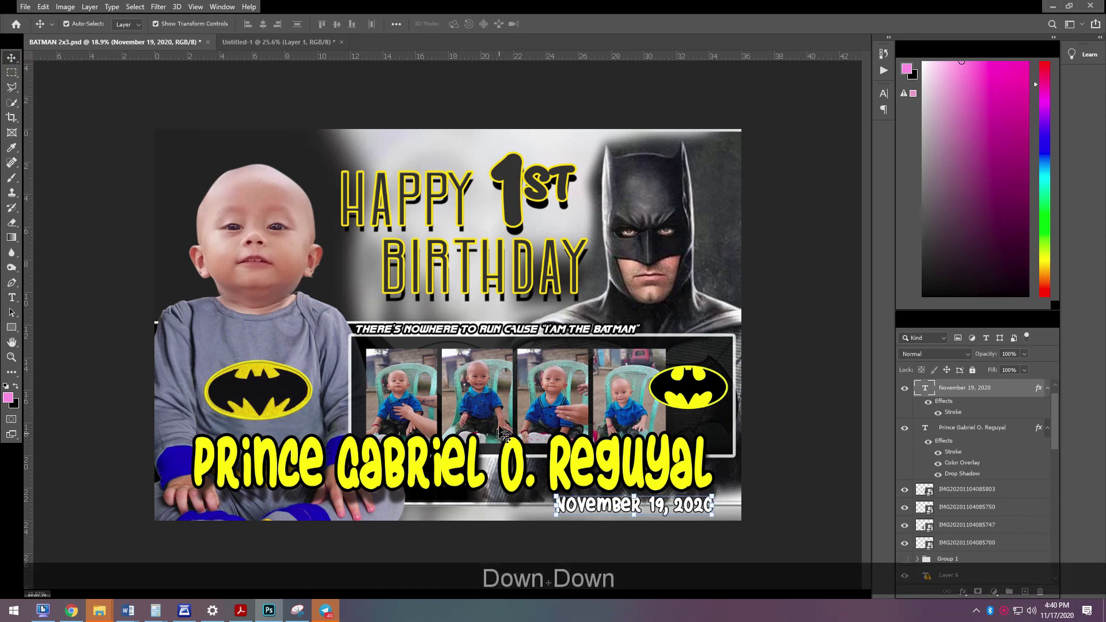
{"action": "left_click", "coordinate": [808, 473]}
{"action": "scroll", "coordinate": [809, 473], "scroll_direction": "up", "scroll_amount": 1}
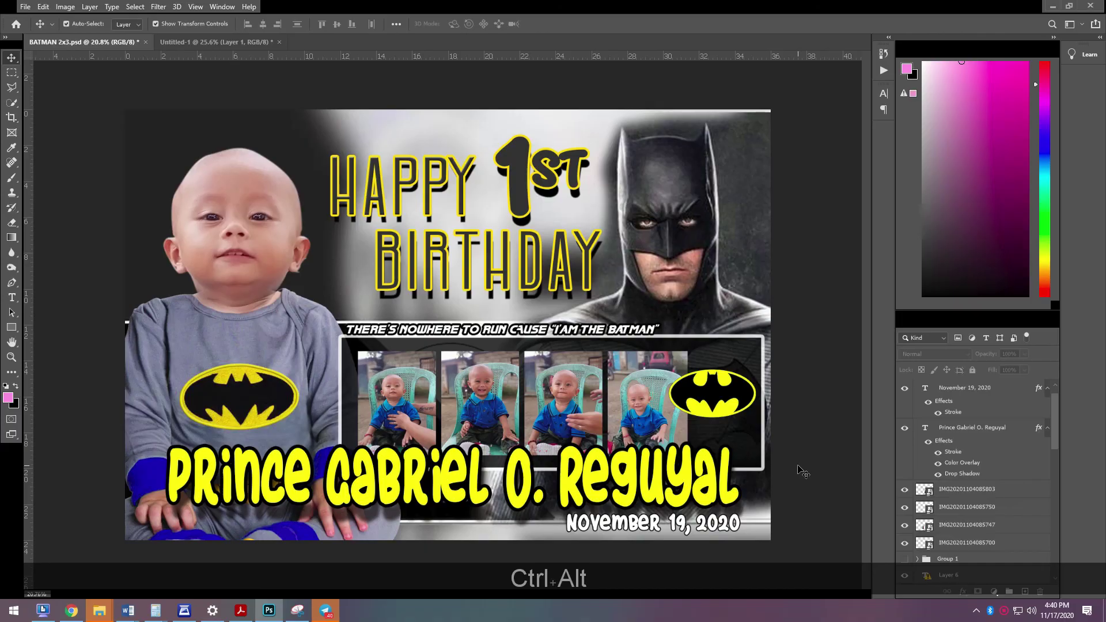